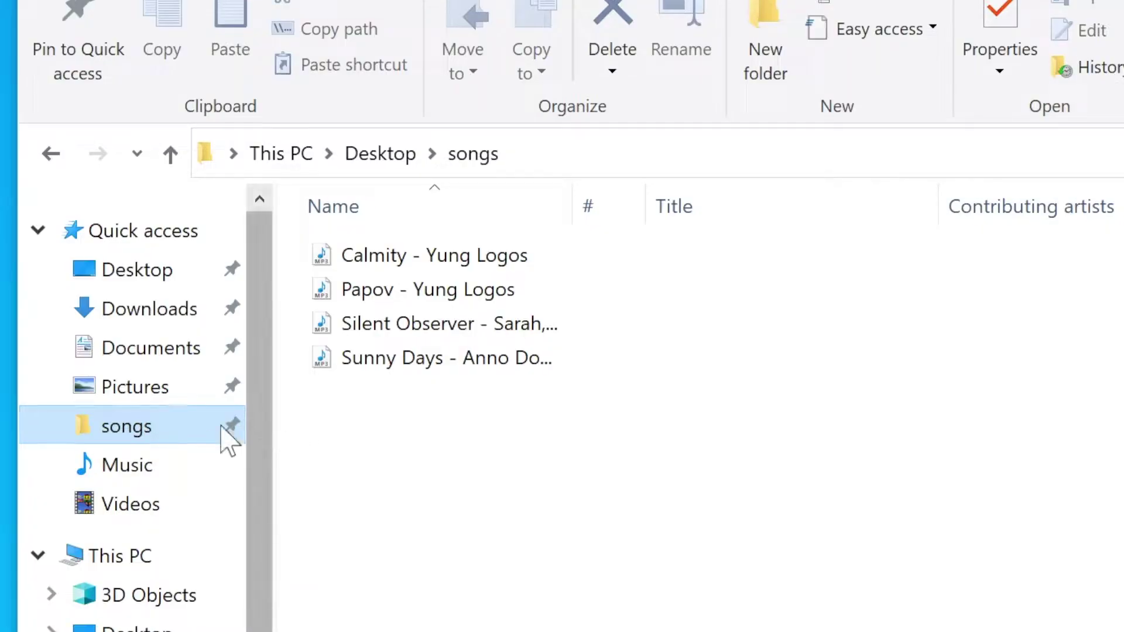
{"action": "left_click_drag", "start_coordinate": [504, 417], "coordinate": [384, 249]}
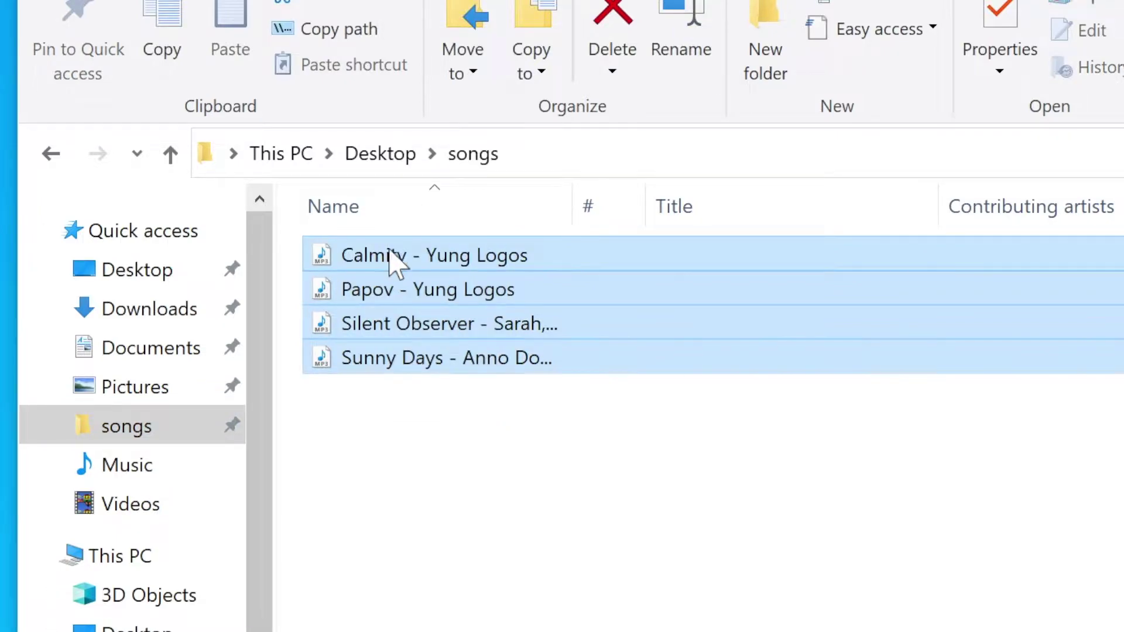
{"action": "left_click", "coordinate": [479, 421]}
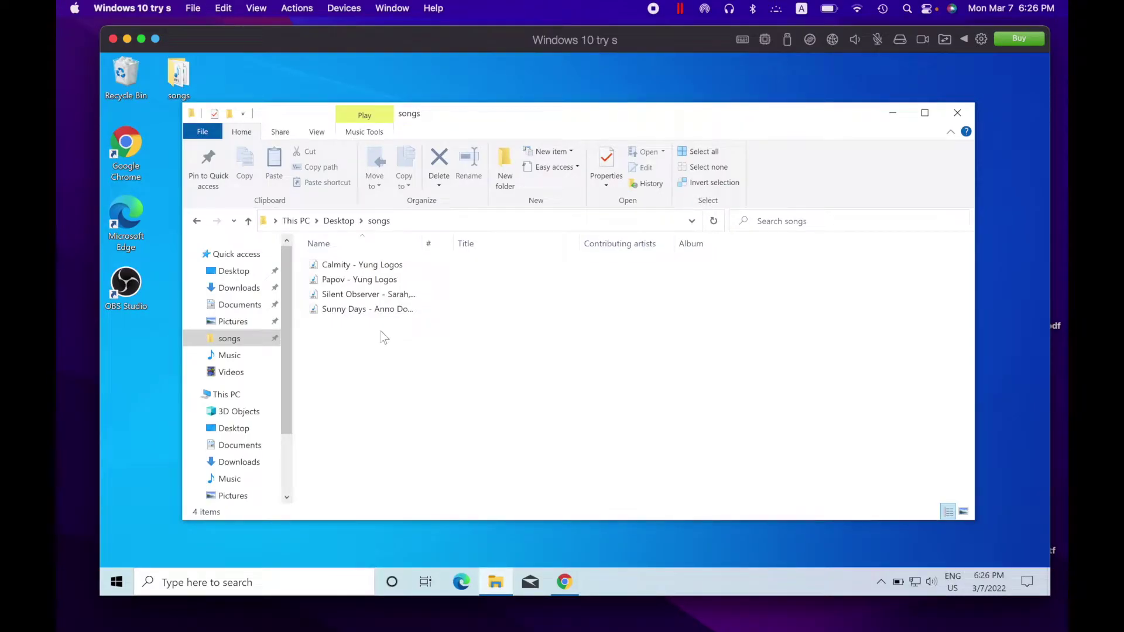
{"action": "left_click_drag", "start_coordinate": [381, 331], "coordinate": [339, 266]}
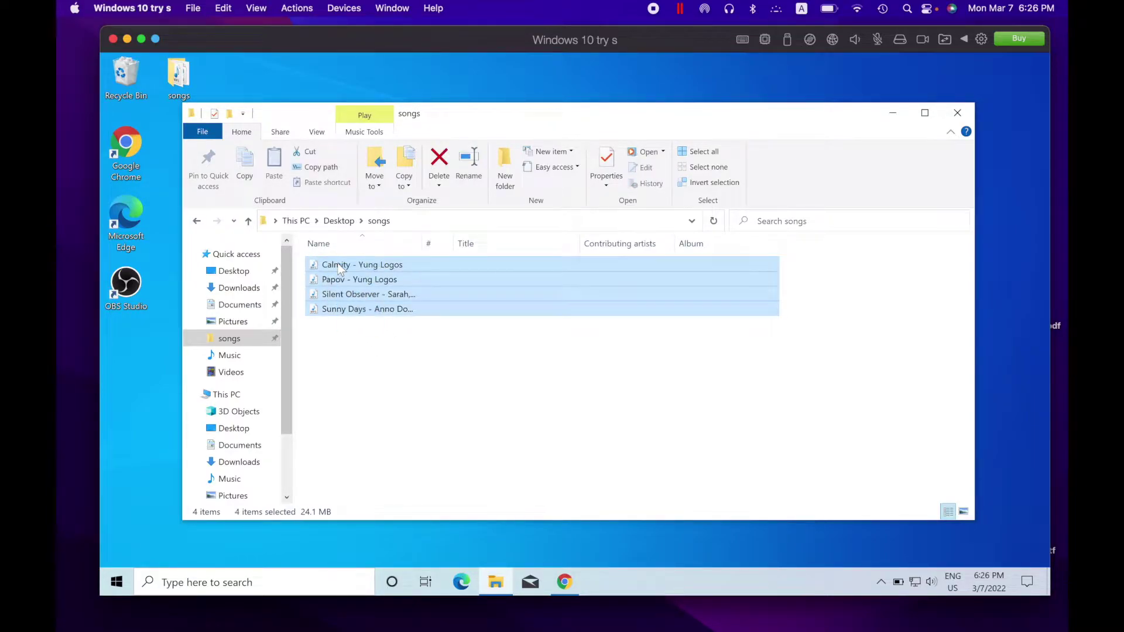
{"action": "left_click", "coordinate": [387, 339]}
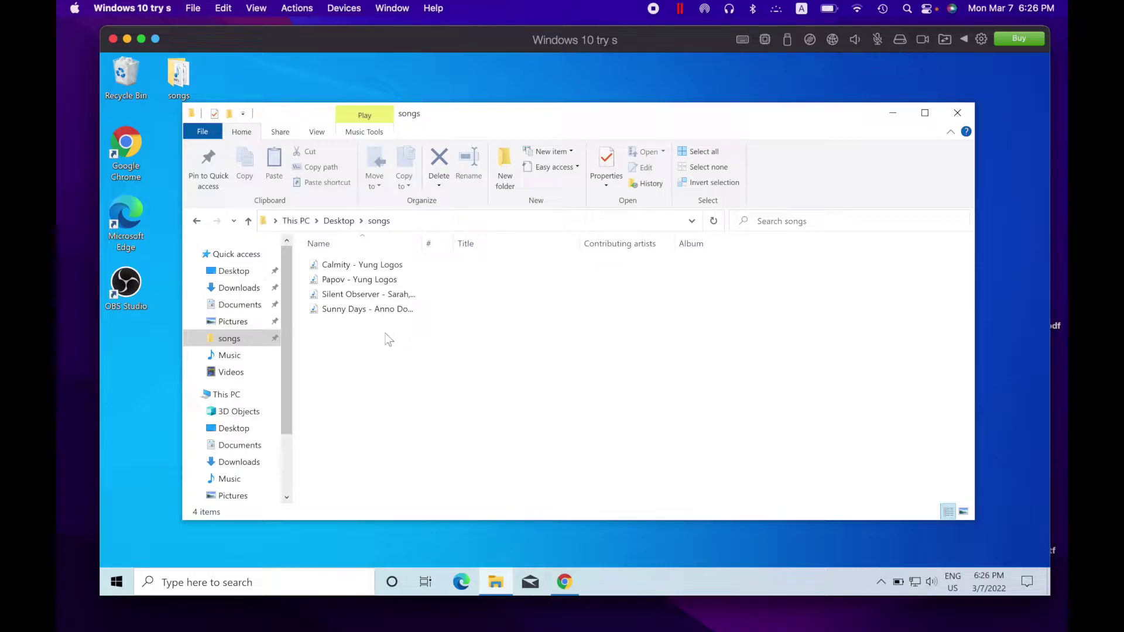
{"action": "left_click_drag", "start_coordinate": [385, 332], "coordinate": [325, 269]}
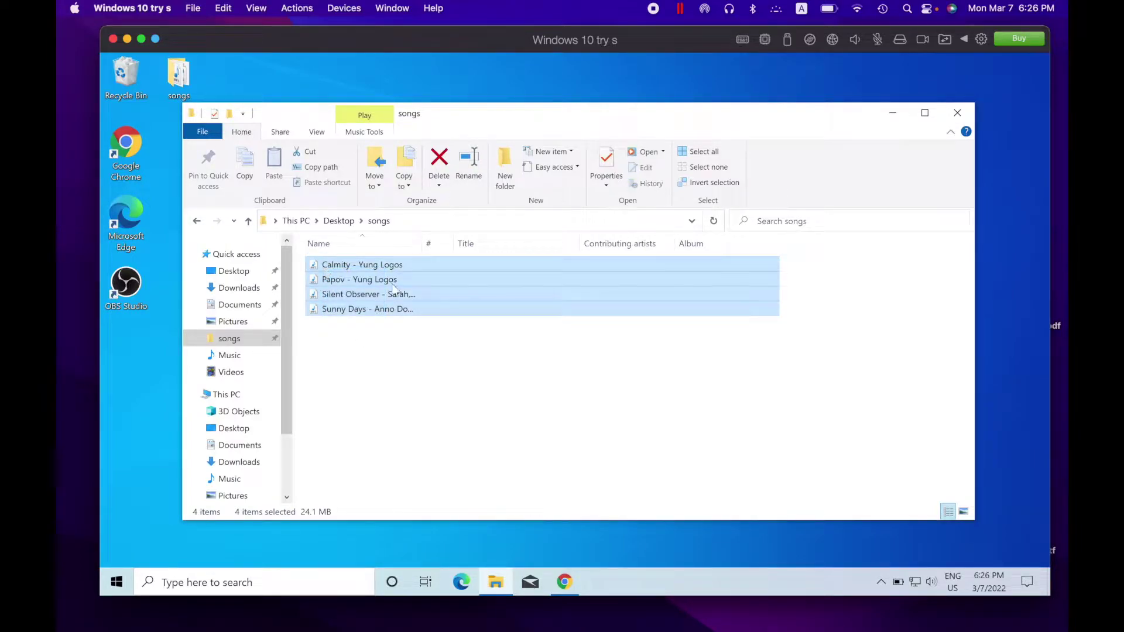
{"action": "left_click", "coordinate": [396, 338]}
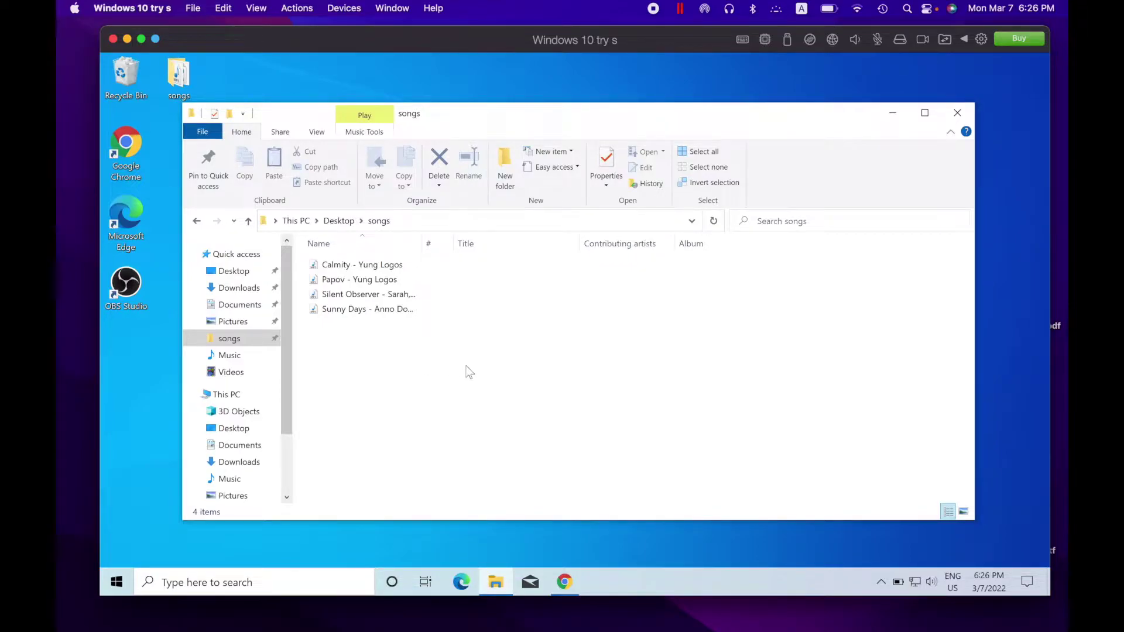
Step: Switch to Chrome and filter the free music in YouTube Studio's audio library by the Hip-Hop & Rap genre
{"action": "left_click", "coordinate": [562, 581]}
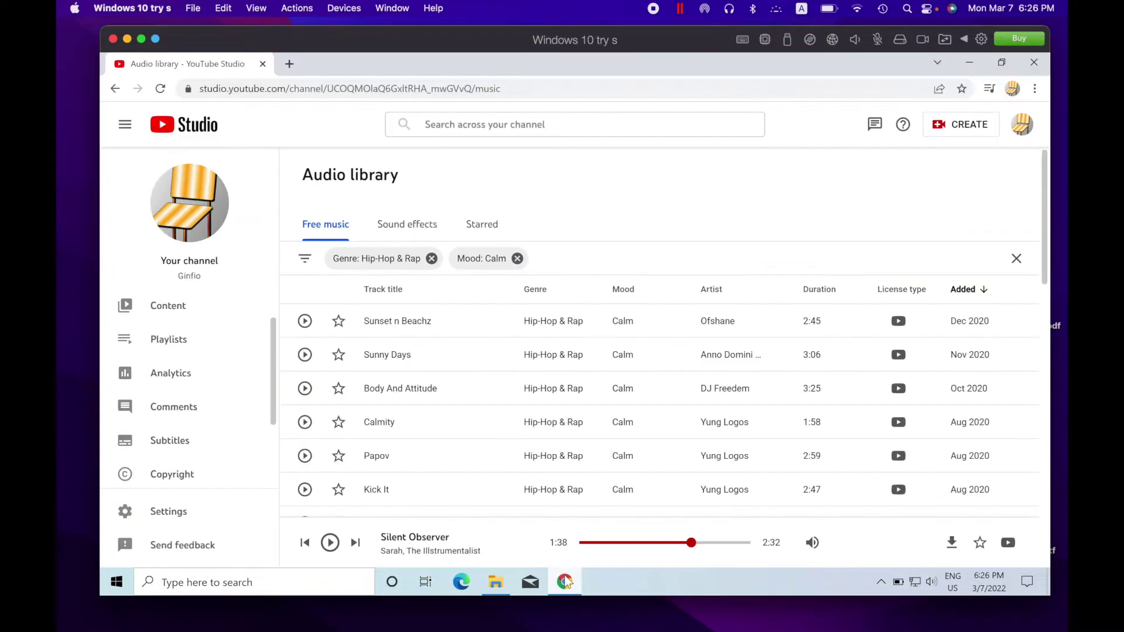
{"action": "scroll", "coordinate": [217, 455], "scroll_direction": "down", "scroll_amount": 3}
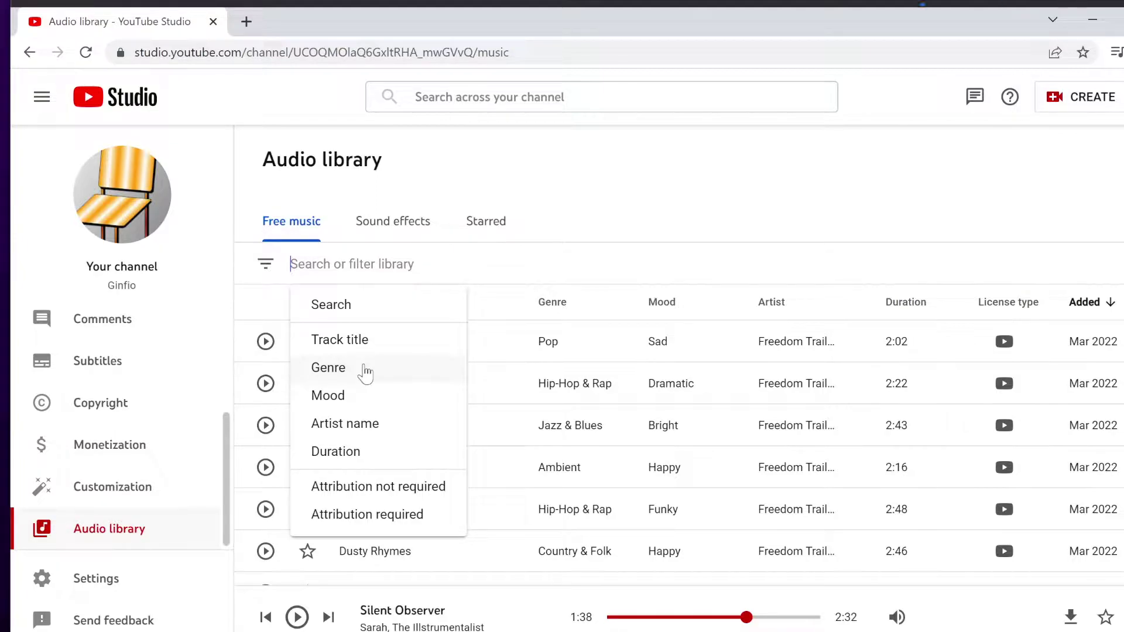
{"action": "left_click", "coordinate": [365, 373]}
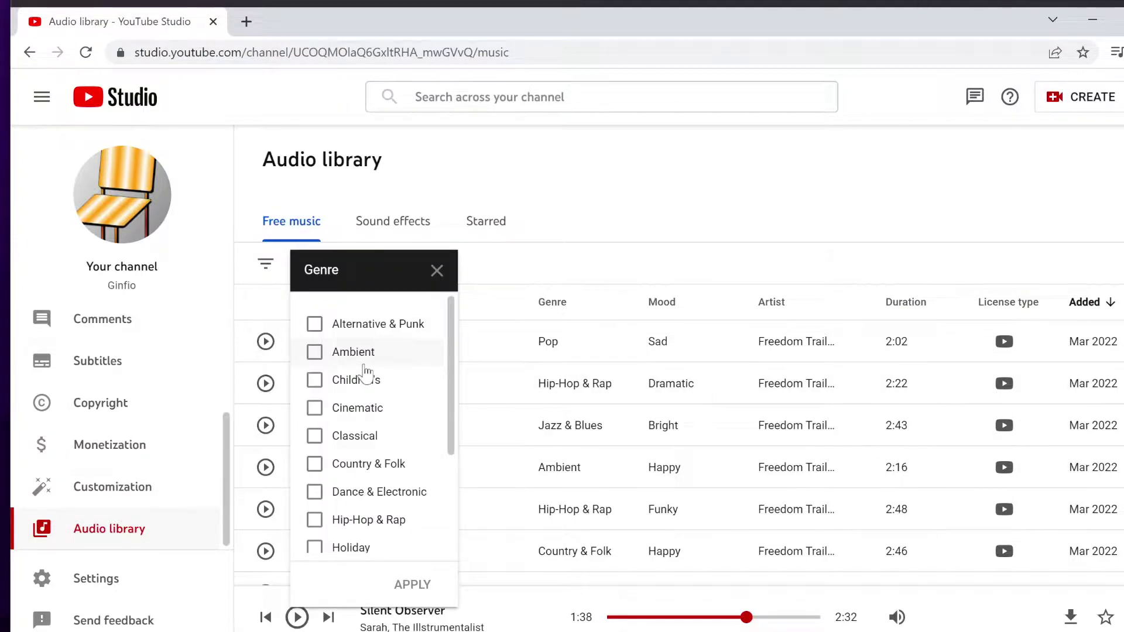
{"action": "scroll", "coordinate": [360, 494], "scroll_direction": "down", "scroll_amount": 2}
{"action": "left_click", "coordinate": [325, 443]}
{"action": "left_click", "coordinate": [419, 585]}
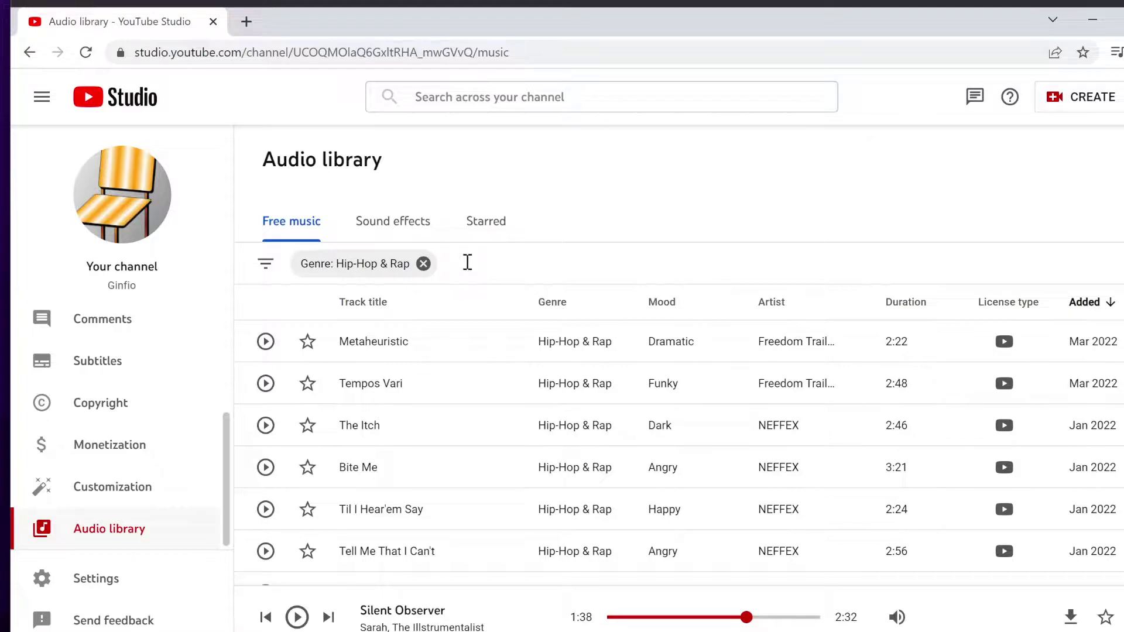
Step: Add the Calm mood filter to the free music list and look through the matching tracks
{"action": "left_click", "coordinate": [266, 264]}
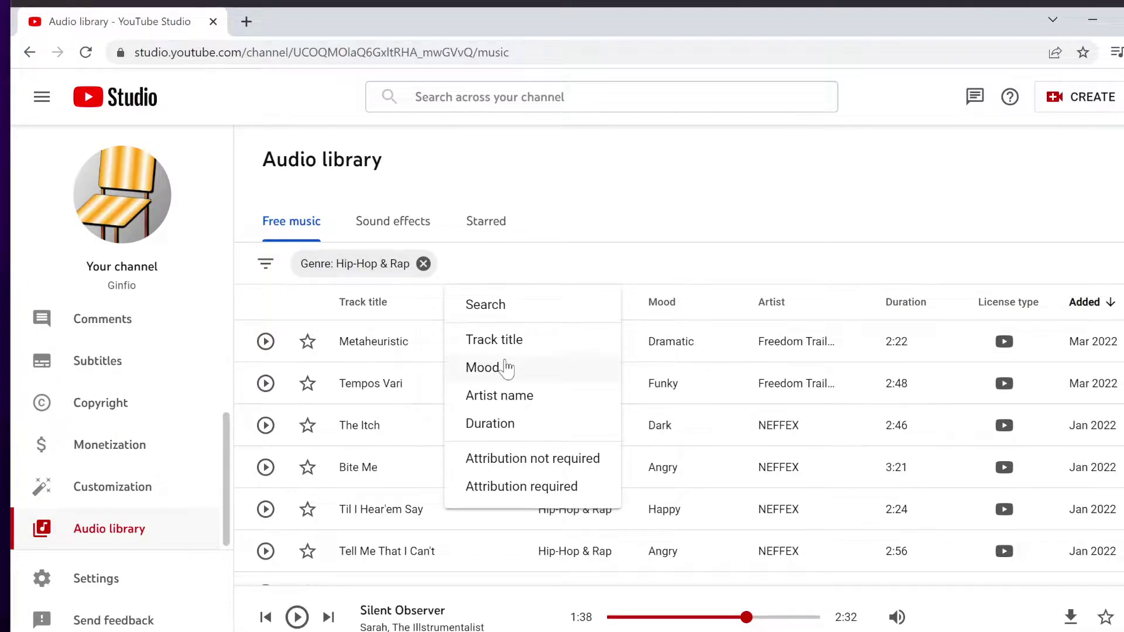
{"action": "left_click", "coordinate": [504, 369]}
{"action": "left_click", "coordinate": [476, 383]}
{"action": "left_click", "coordinate": [566, 584]}
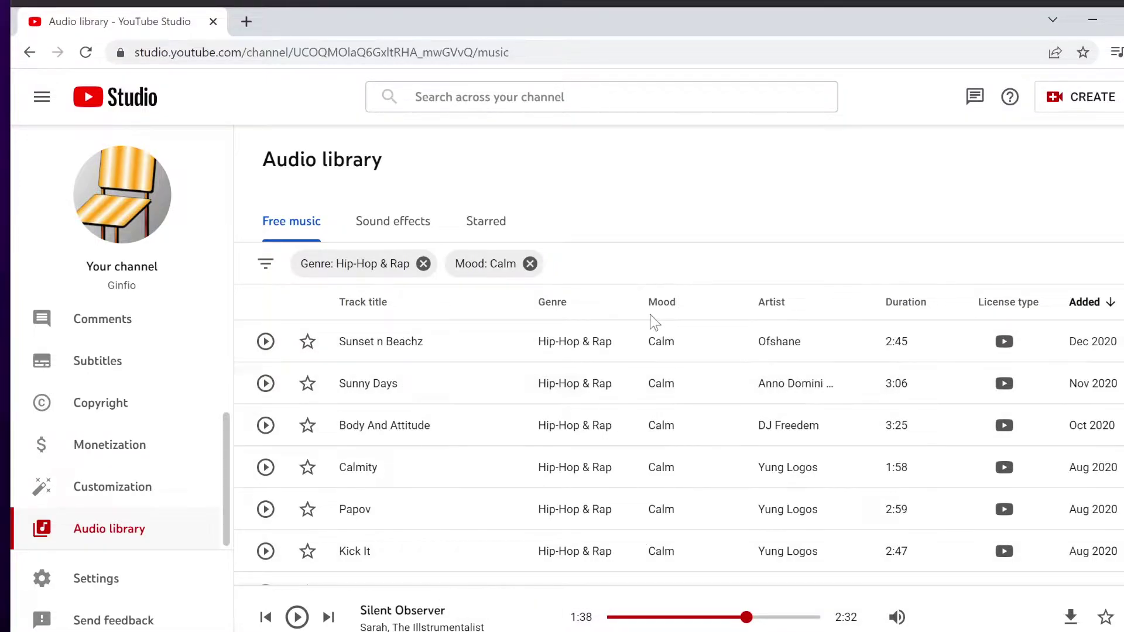
{"action": "scroll", "coordinate": [415, 344], "scroll_direction": "down", "scroll_amount": 18}
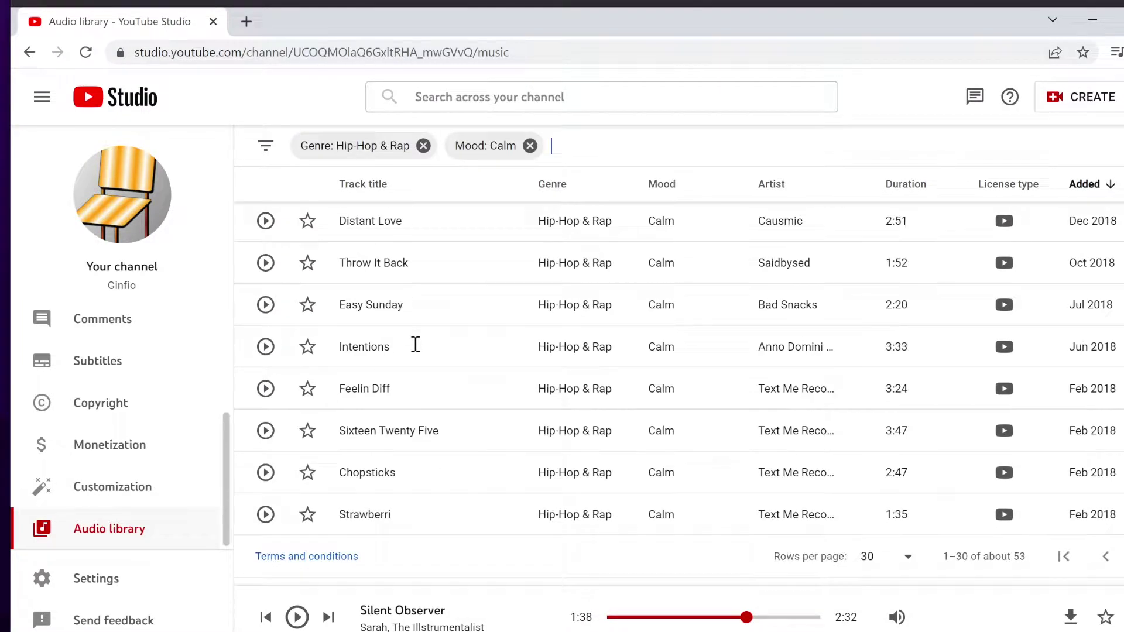
{"action": "scroll", "coordinate": [651, 317], "scroll_direction": "up", "scroll_amount": 15}
{"action": "left_click", "coordinate": [748, 247]}
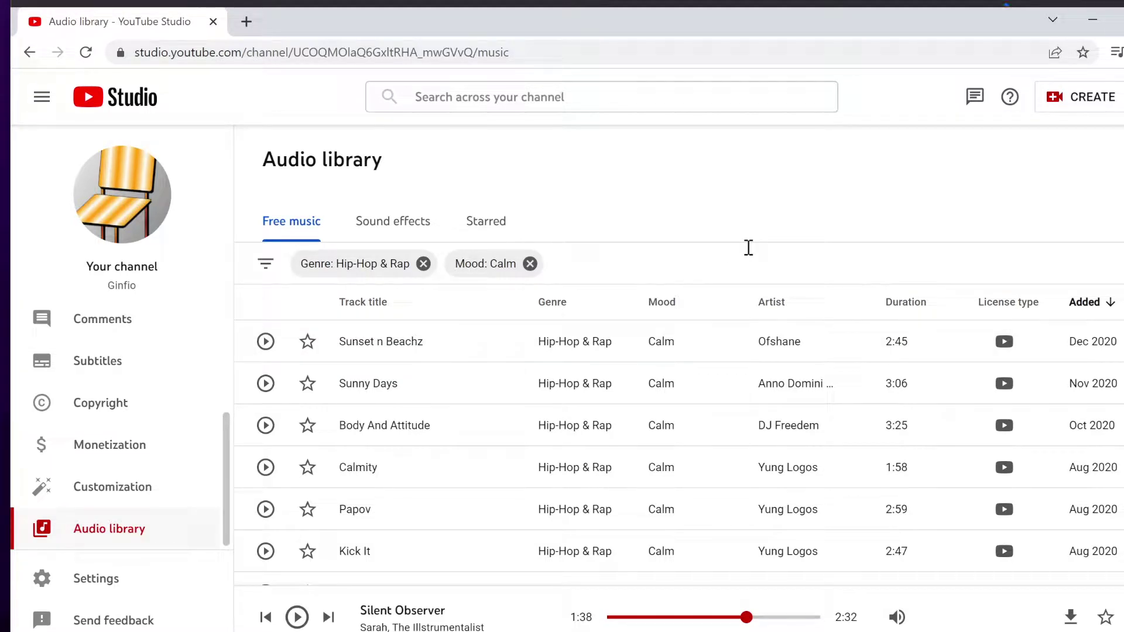
{"action": "scroll", "coordinate": [749, 247], "scroll_direction": "down", "scroll_amount": 1}
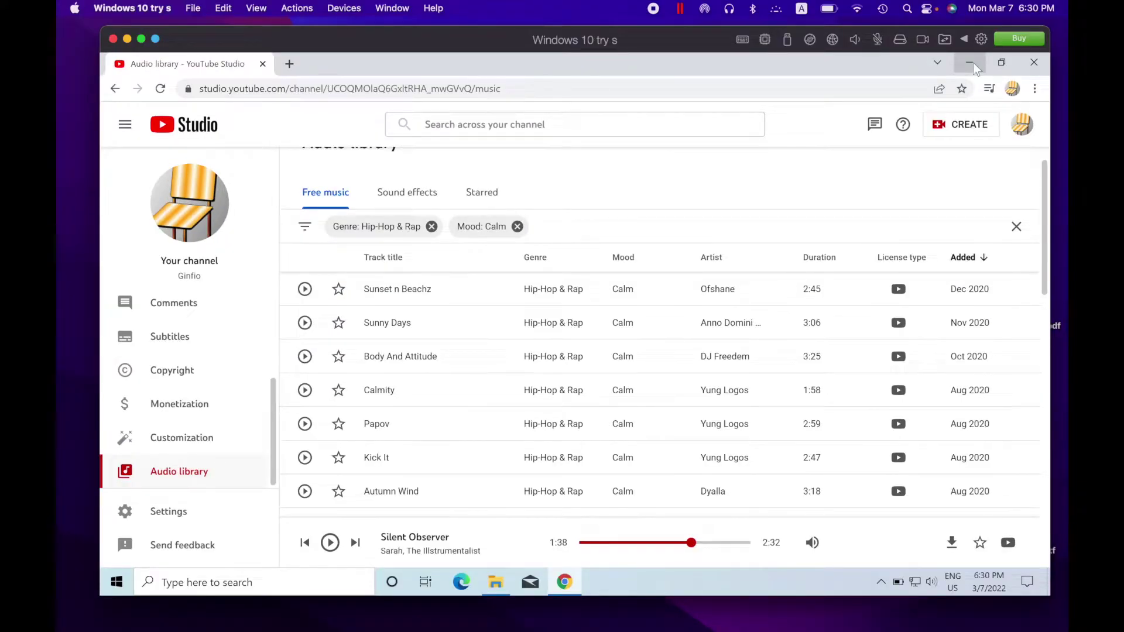
Step: Close the songs folder window behind the browser and return to Chrome
{"action": "left_click", "coordinate": [973, 62]}
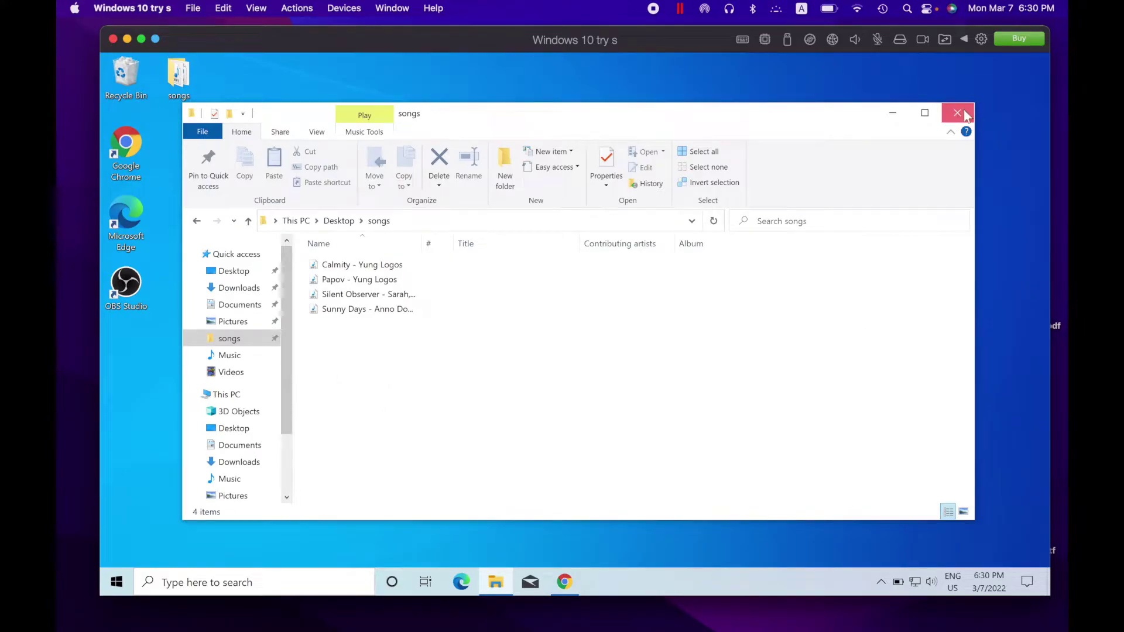
{"action": "left_click", "coordinate": [959, 114]}
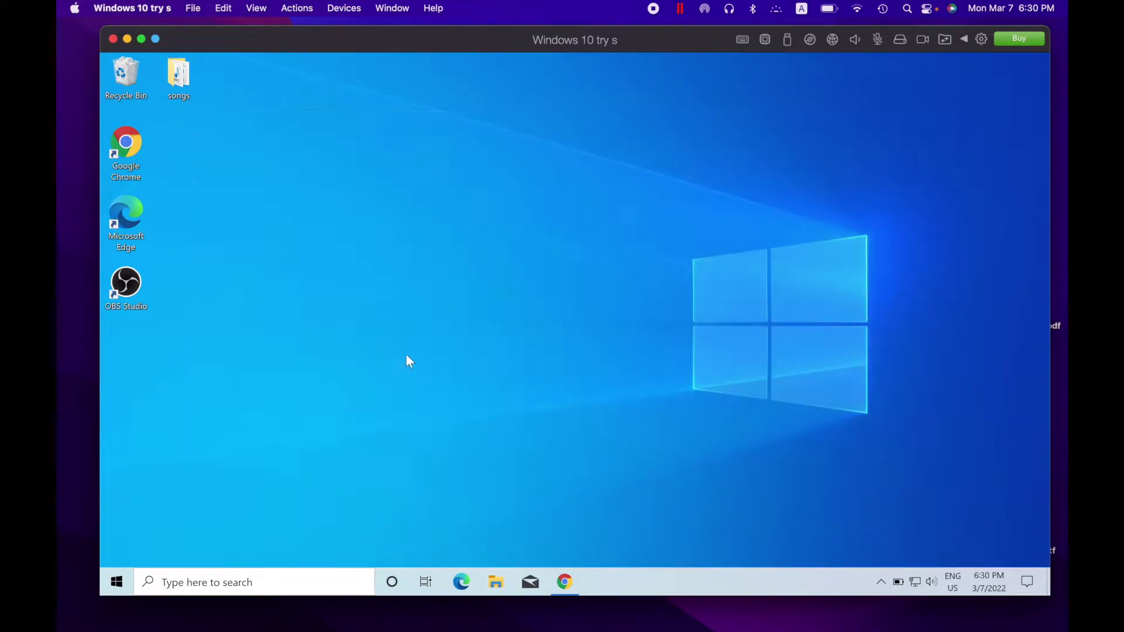
{"action": "left_click", "coordinate": [566, 583]}
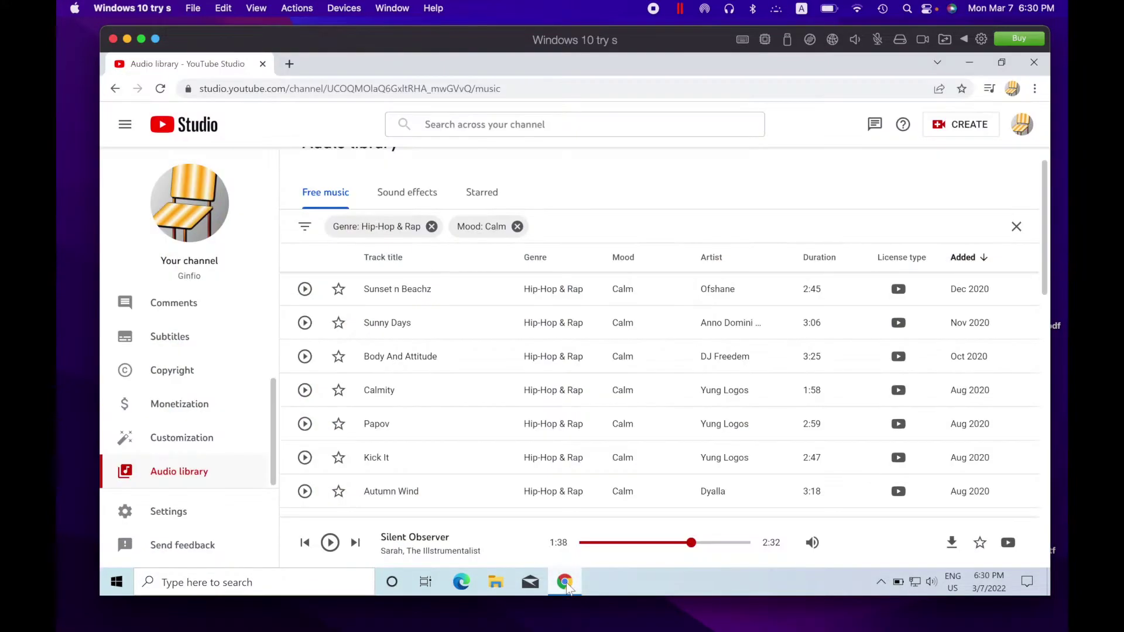
Step: Open a blank browser tab and expand the Windows 10 virtual machine window to full screen
{"action": "left_click", "coordinate": [289, 59]}
{"action": "left_click", "coordinate": [141, 39]}
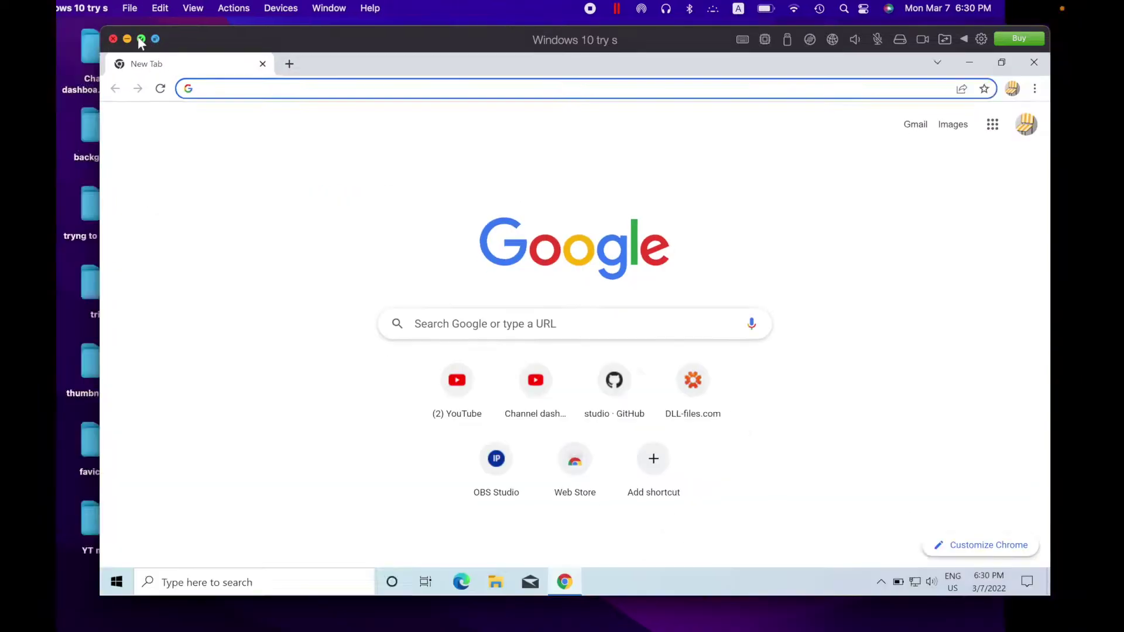
{"action": "left_click", "coordinate": [266, 39]}
{"action": "left_click", "coordinate": [168, 377]}
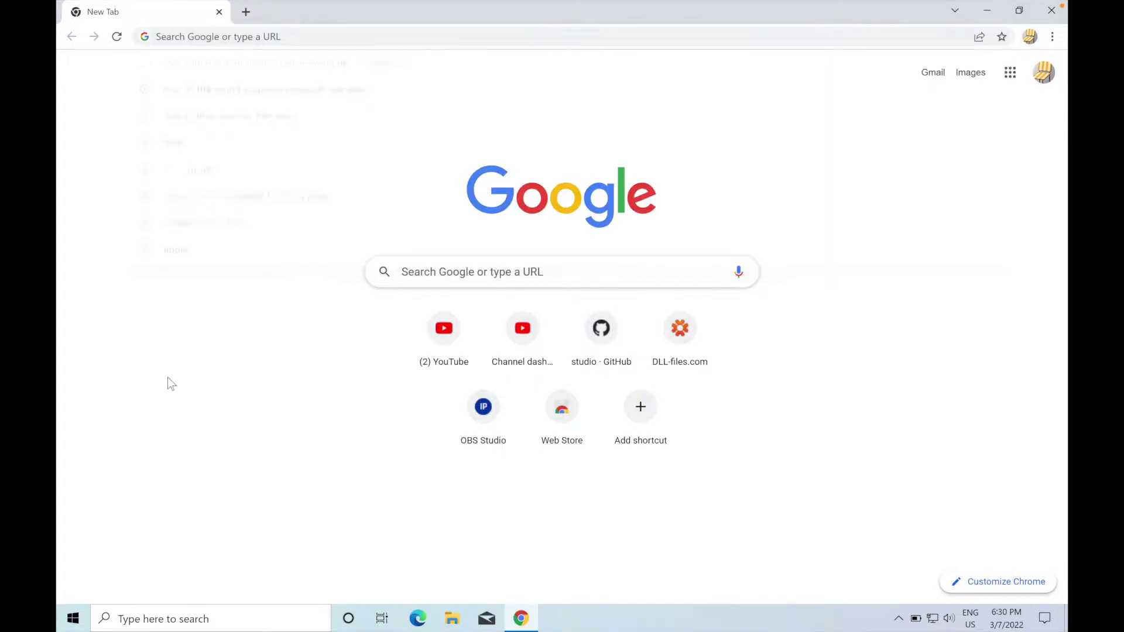
Step: Search Google for "vlc media player" and open the official VideoLAN website from the results
{"action": "left_click", "coordinate": [257, 40]}
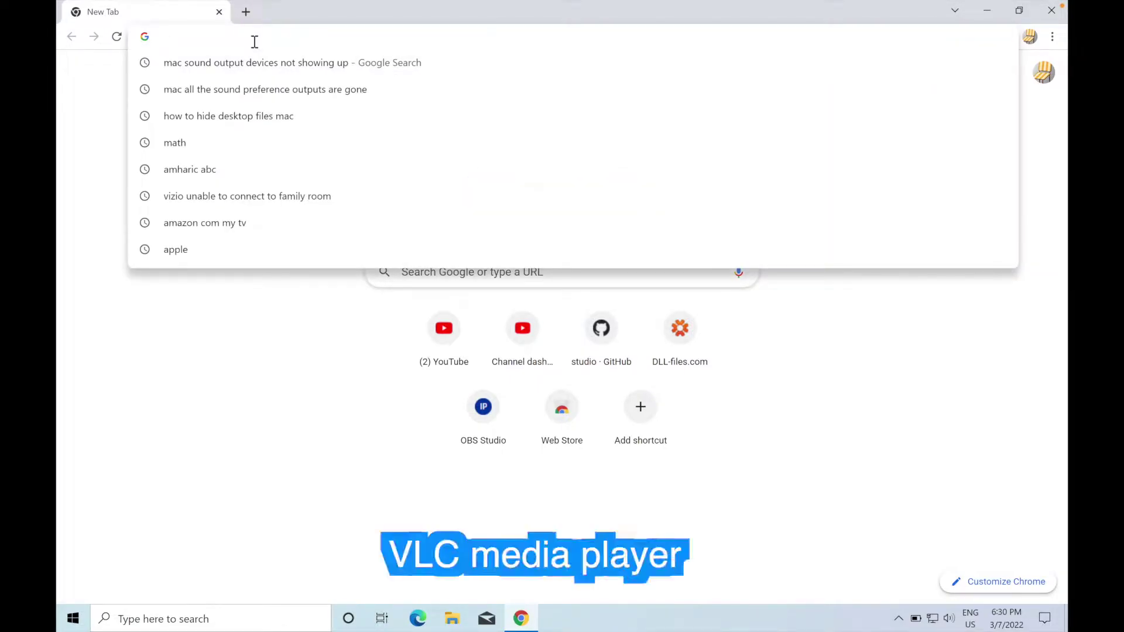
{"action": "type", "text": "vlc media player"}
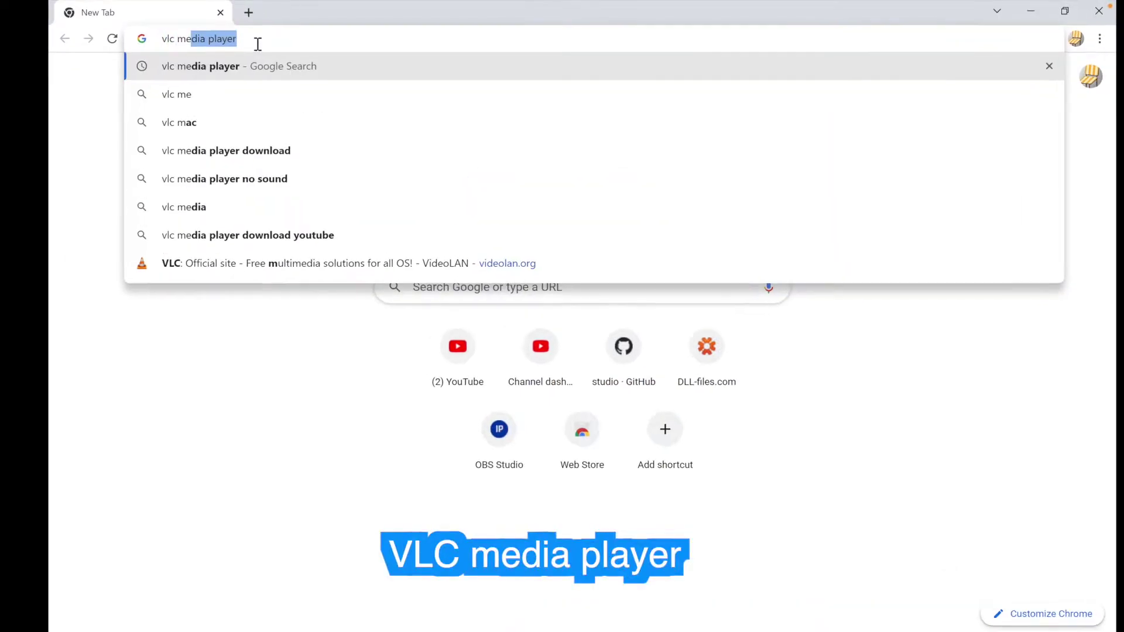
{"action": "key", "text": "Return"}
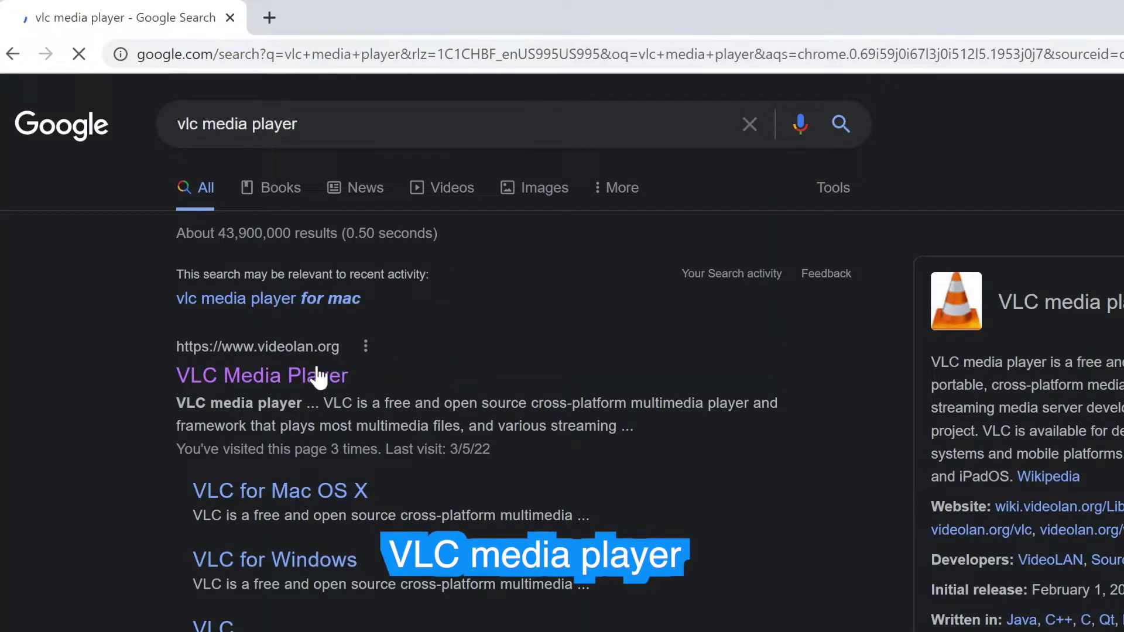
{"action": "left_click", "coordinate": [282, 383]}
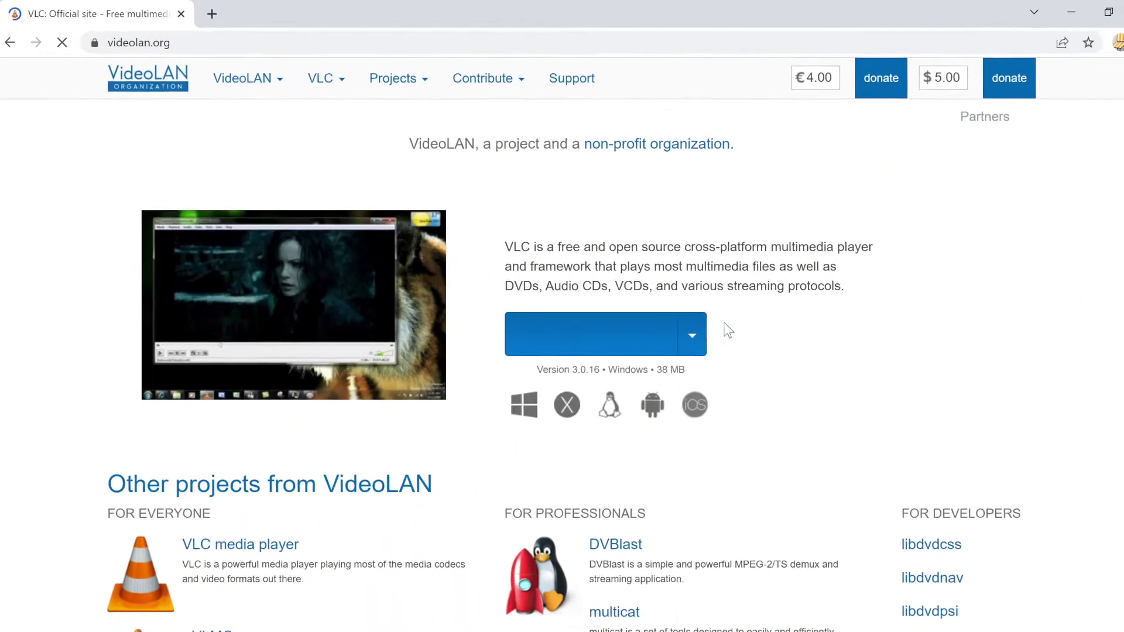
Step: Download the Windows 64bit version of VLC and launch the vlc-3.0.16-win64.exe installer
{"action": "left_click", "coordinate": [692, 335]}
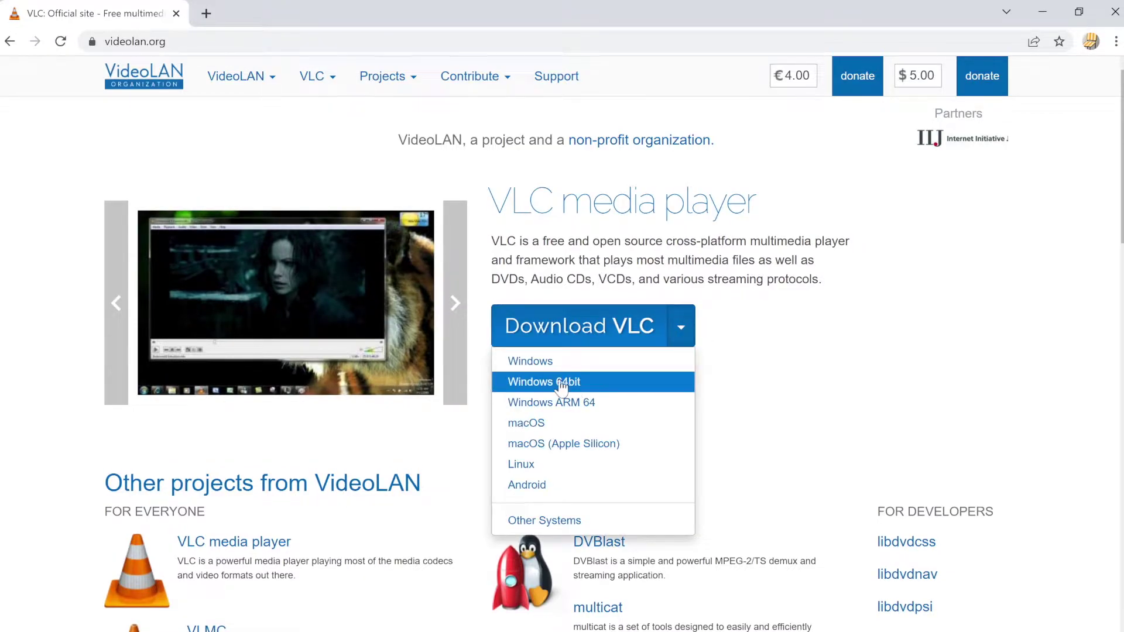
{"action": "left_click", "coordinate": [580, 386]}
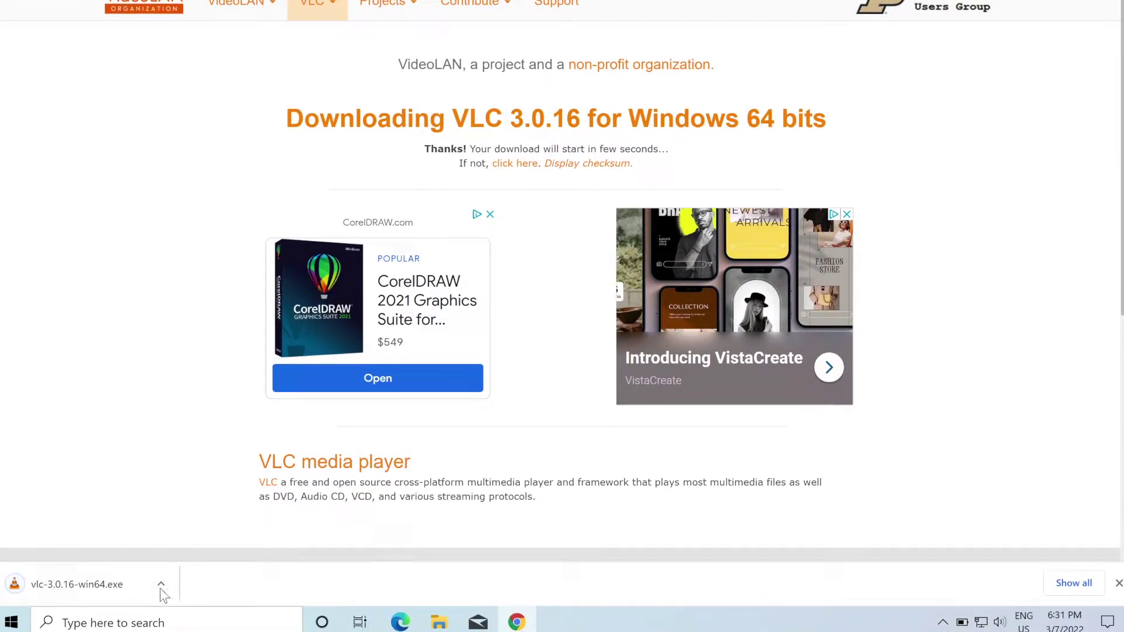
{"action": "left_click", "coordinate": [106, 592]}
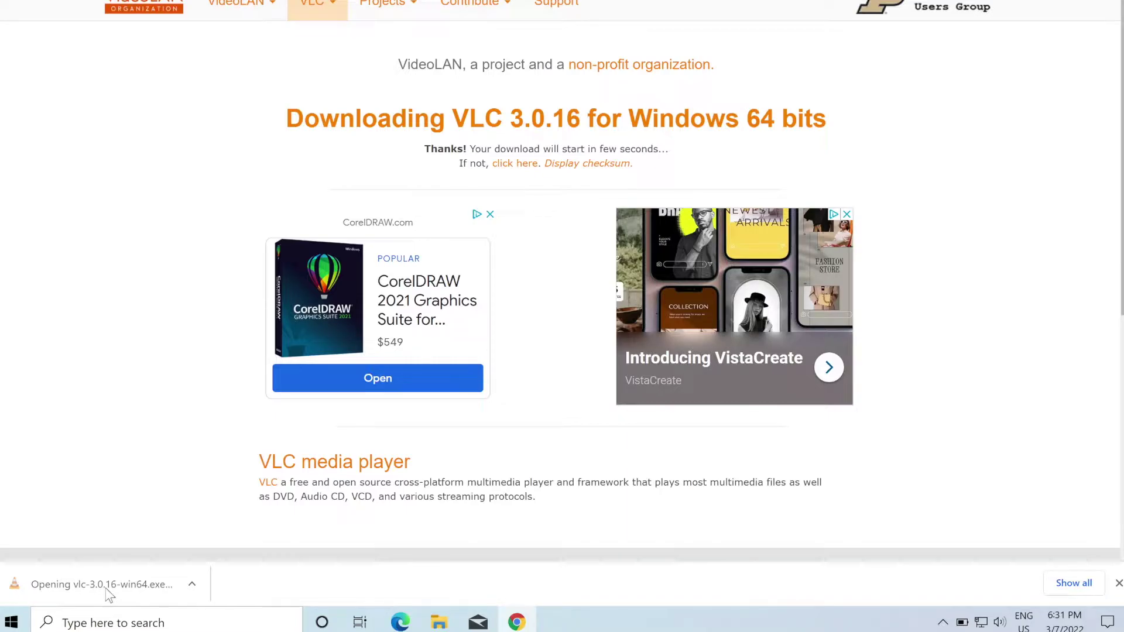
Step: Complete the VLC setup with the Add/Remove/Reinstall components option and close the player it launches
{"action": "left_click", "coordinate": [477, 381]}
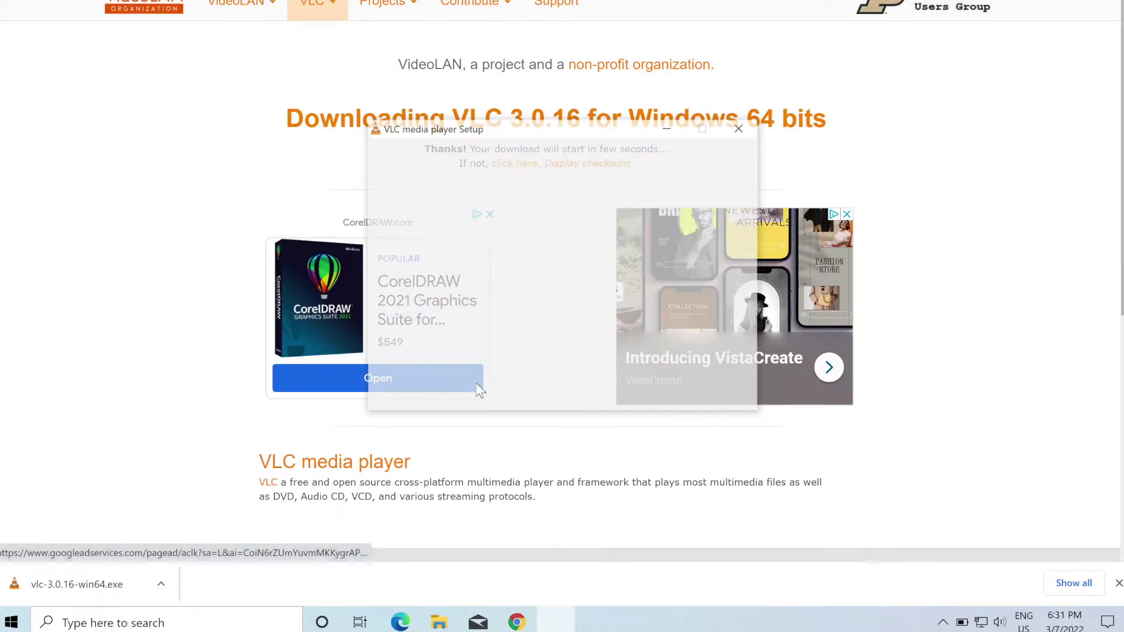
{"action": "left_click", "coordinate": [660, 393]}
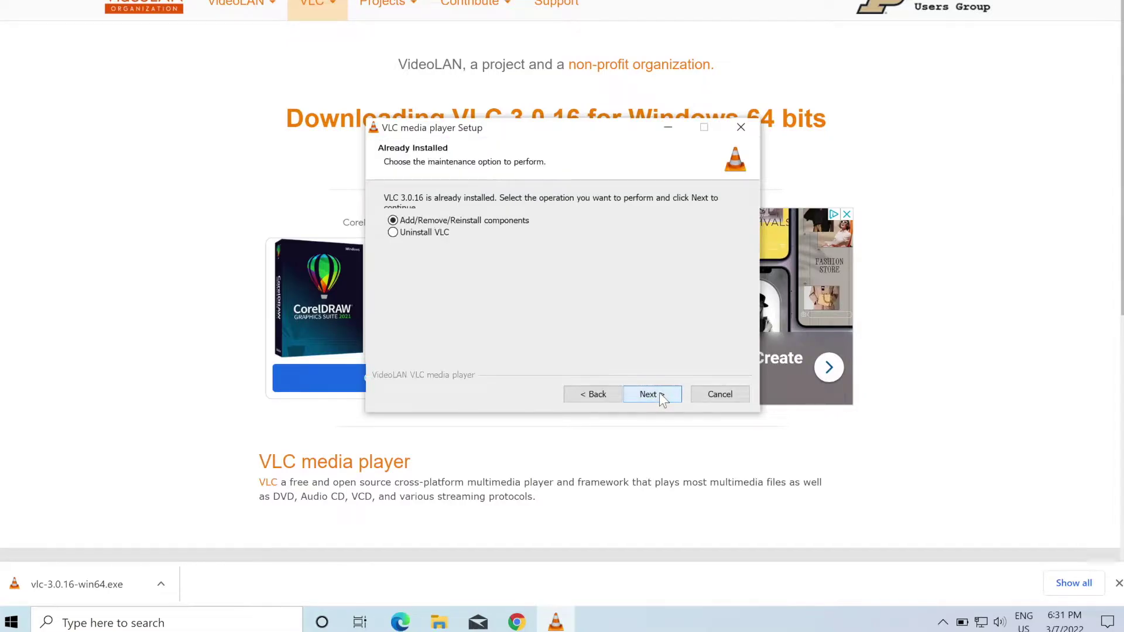
{"action": "left_click", "coordinate": [659, 392]}
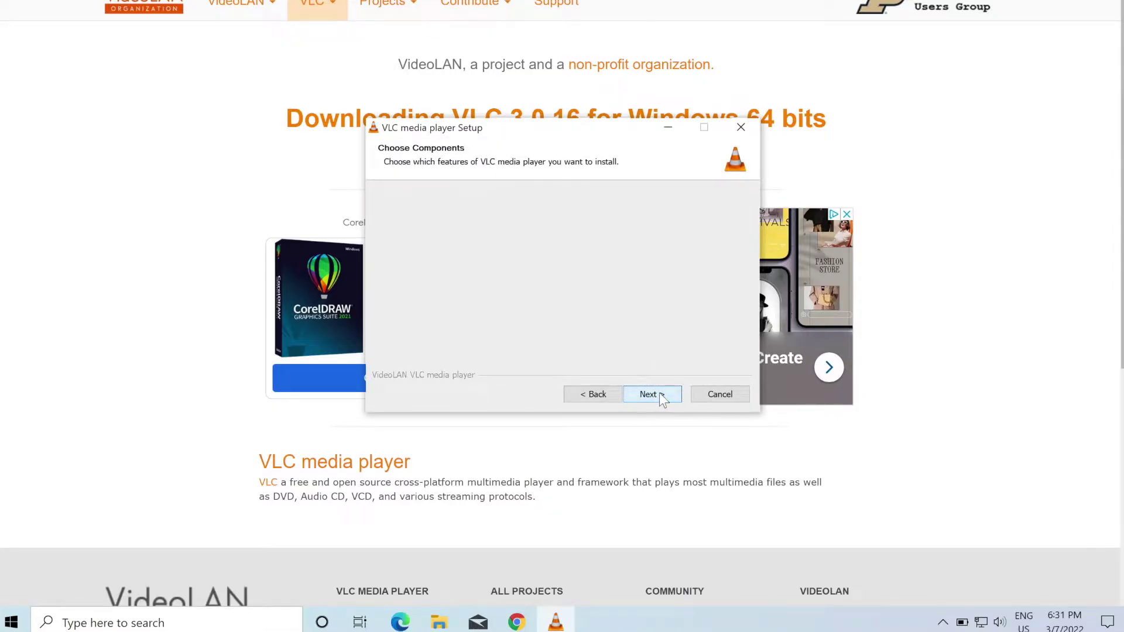
{"action": "left_click", "coordinate": [660, 394]}
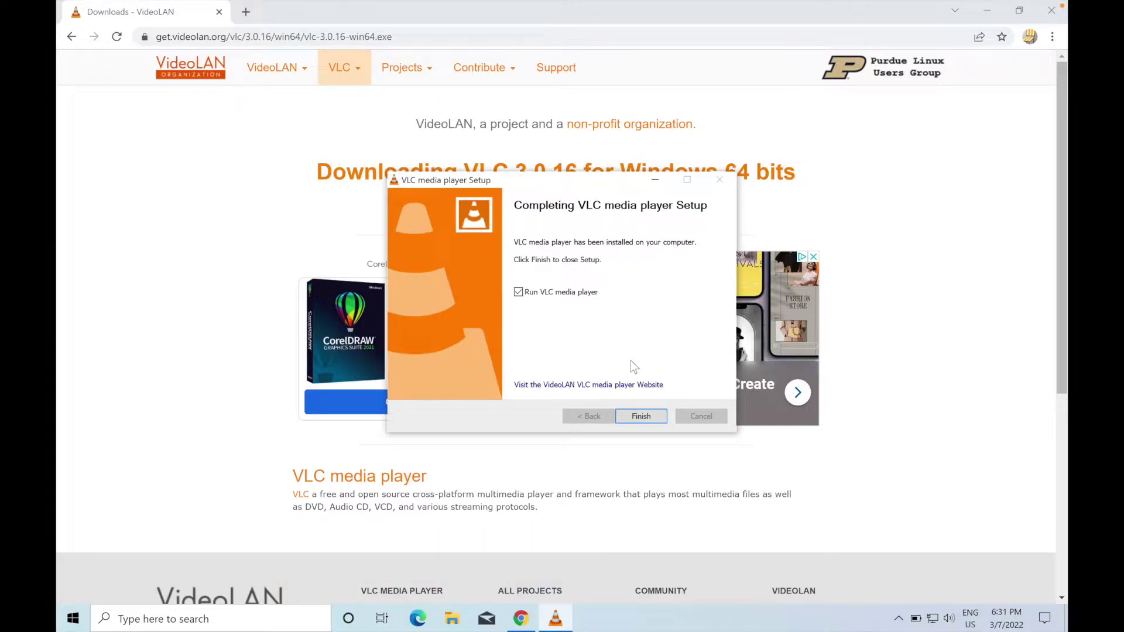
{"action": "left_click", "coordinate": [642, 417]}
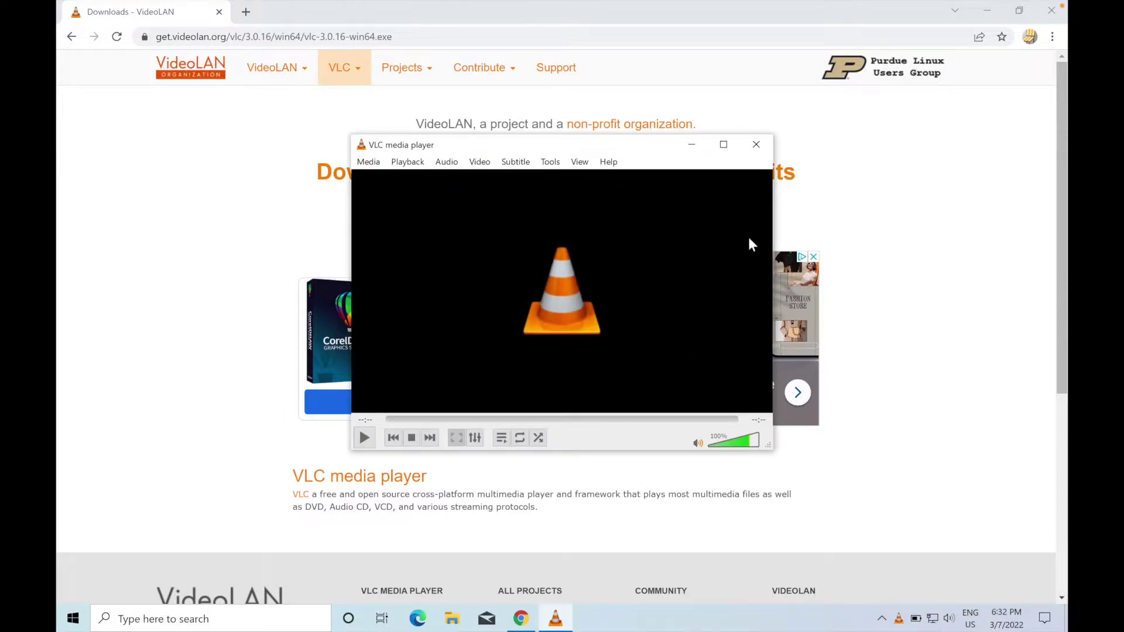
{"action": "left_click", "coordinate": [755, 146]}
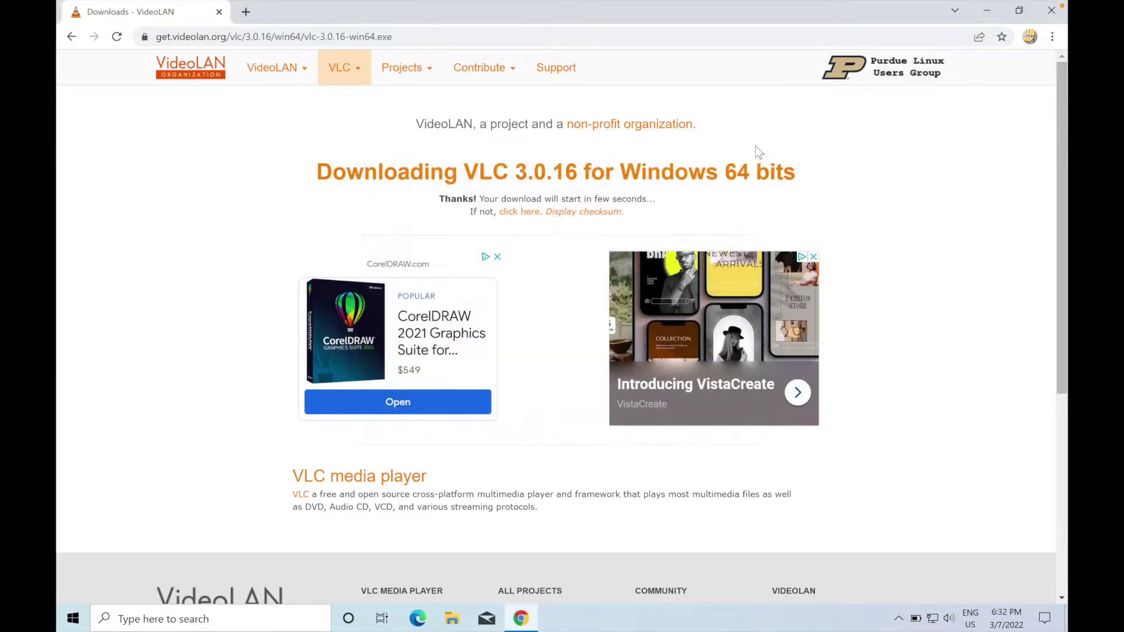
Step: Search Google for "tuna obs" in a new browser tab
{"action": "left_click", "coordinate": [245, 12]}
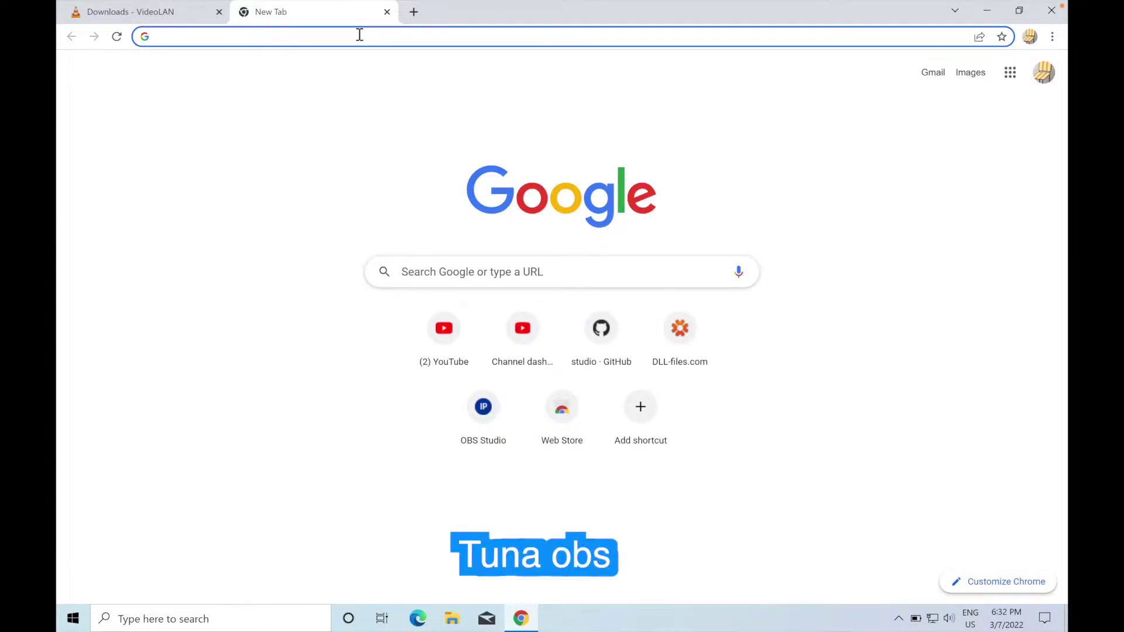
{"action": "type", "text": "tuna obs"}
{"action": "key", "text": "Return"}
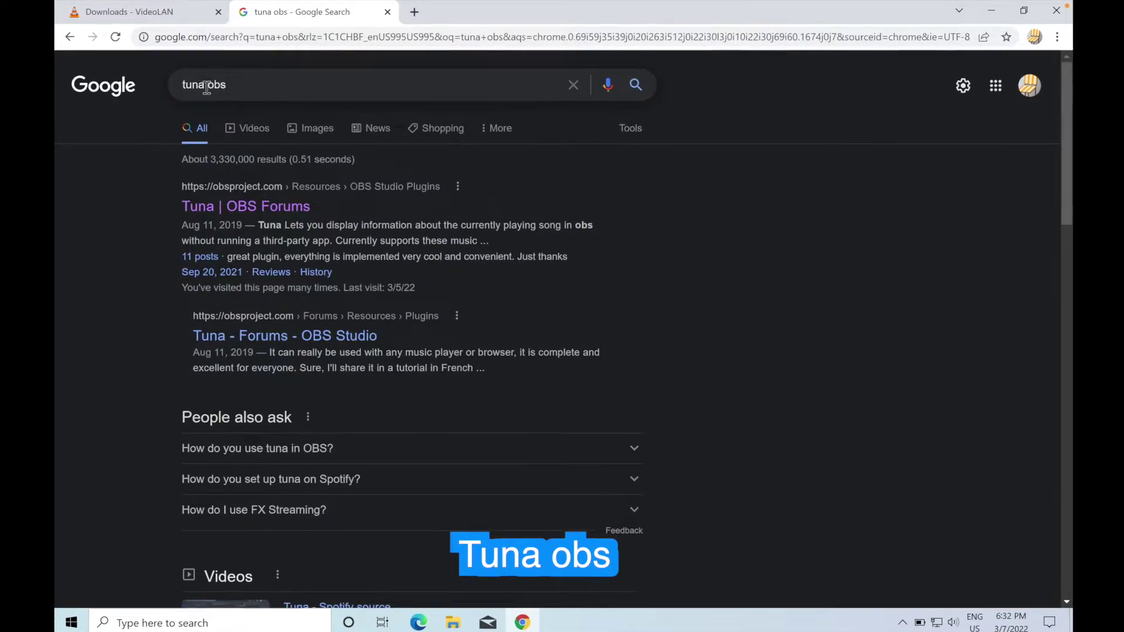
Step: Open the Tuna plugin page on the OBS Forums from the results and download tuna.v1.6.1.installer.windows.7z
{"action": "double_click", "coordinate": [213, 86]}
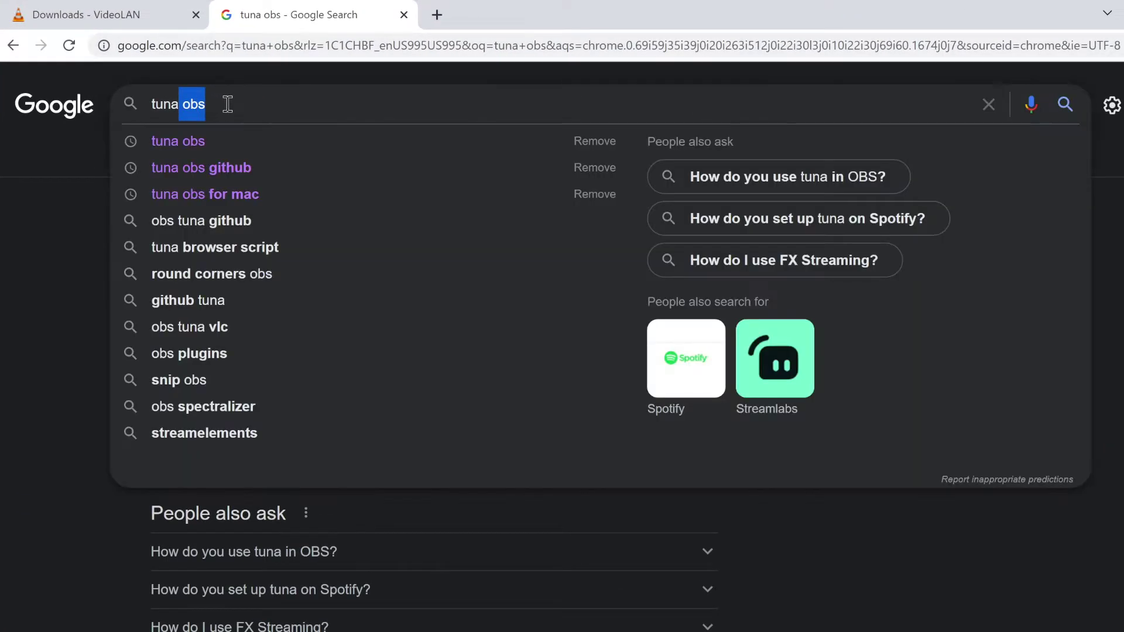
{"action": "left_click", "coordinate": [85, 292]}
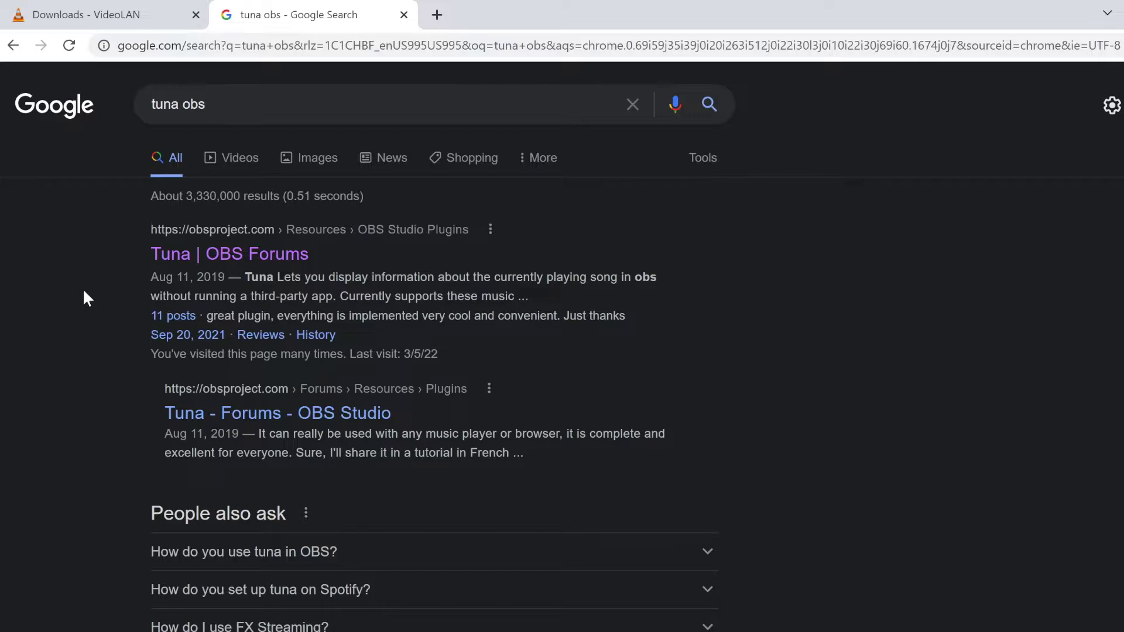
{"action": "left_click", "coordinate": [256, 249]}
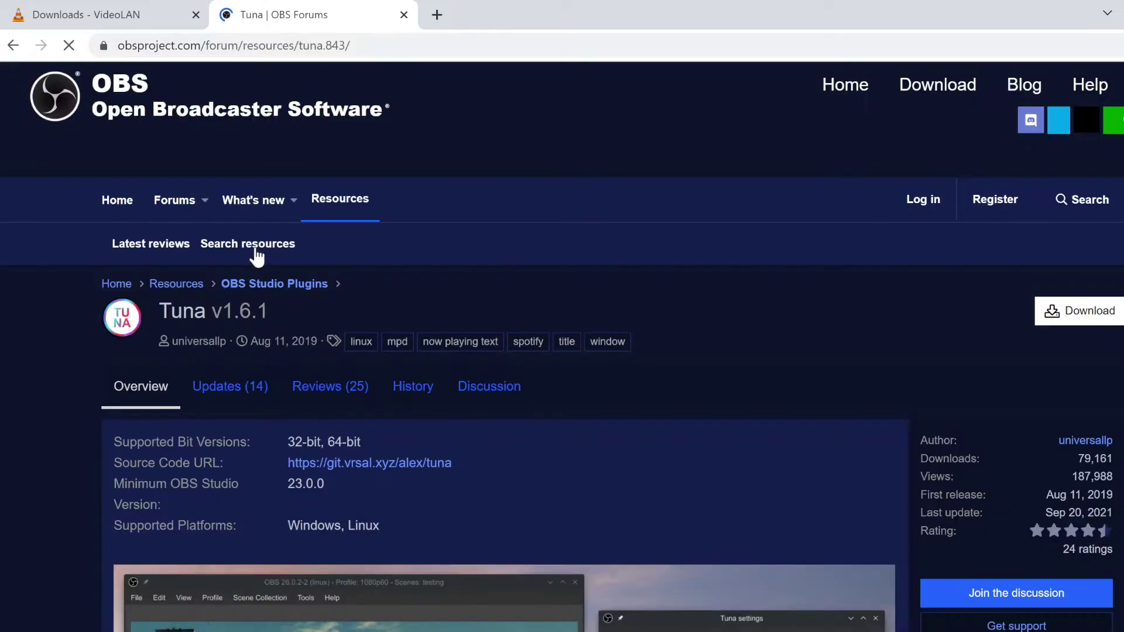
{"action": "scroll", "coordinate": [511, 432], "scroll_direction": "down", "scroll_amount": 3}
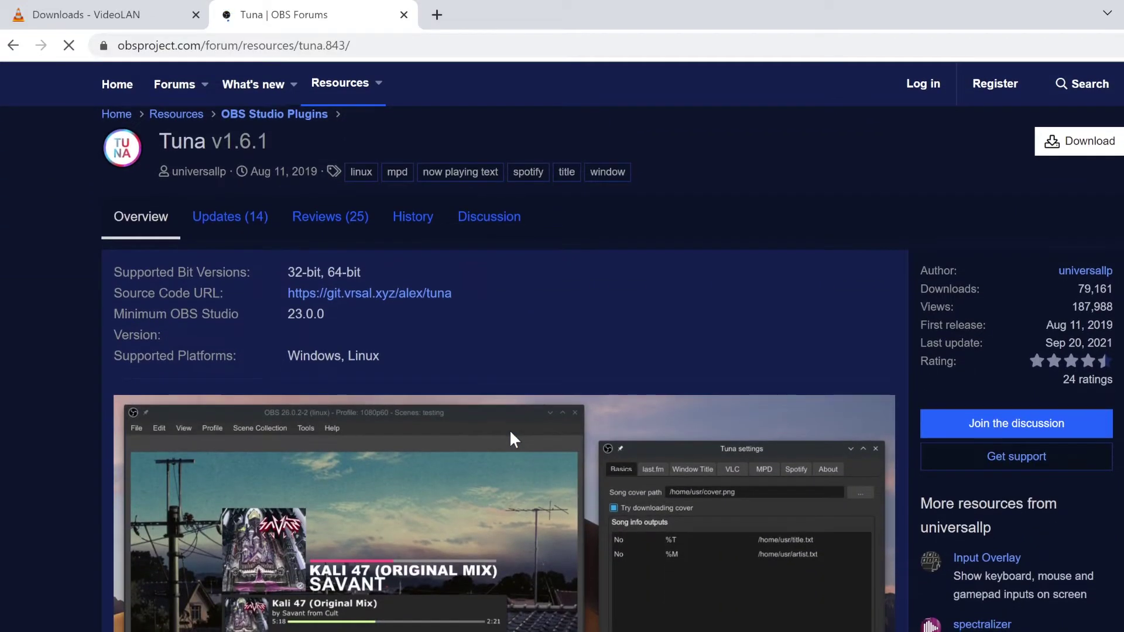
{"action": "scroll", "coordinate": [630, 402], "scroll_direction": "up", "scroll_amount": 3}
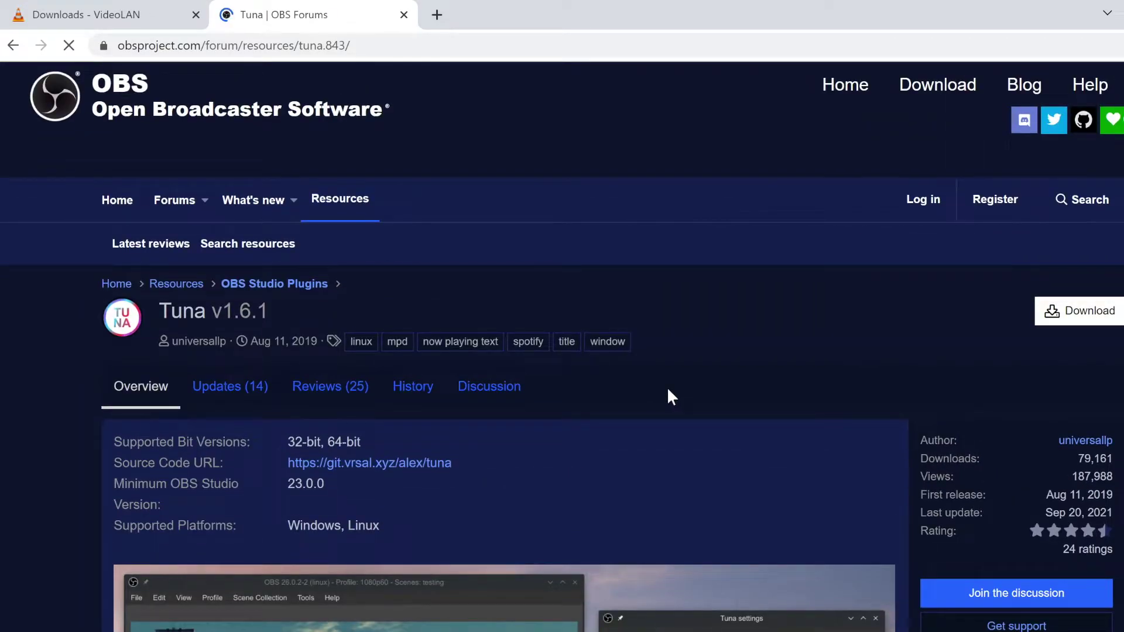
{"action": "left_click", "coordinate": [1090, 310]}
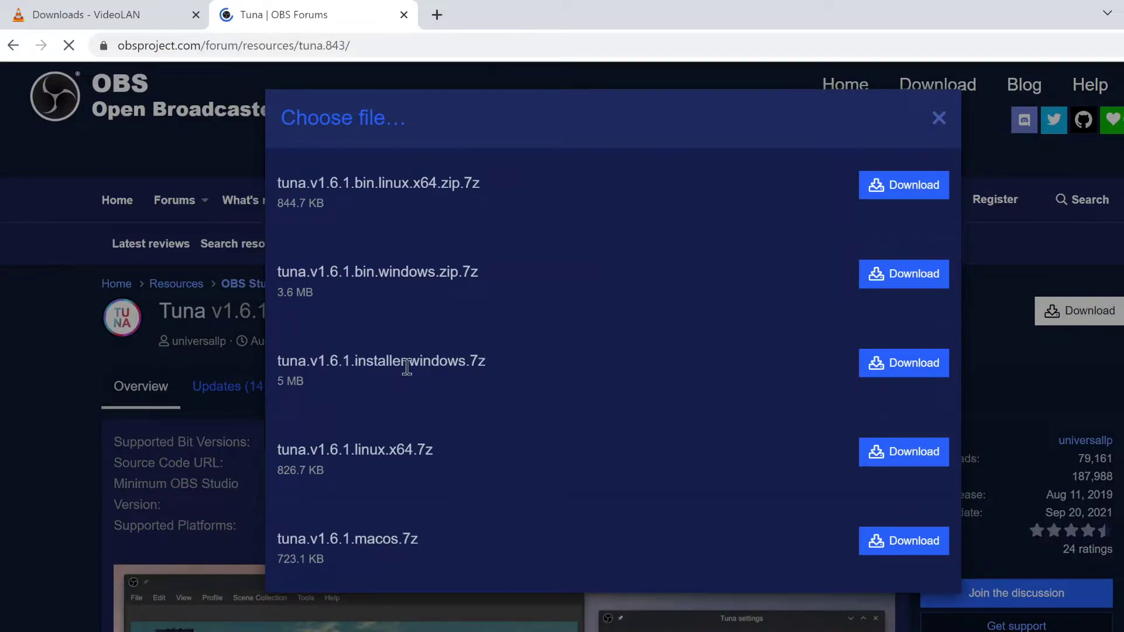
{"action": "left_click", "coordinate": [924, 368]}
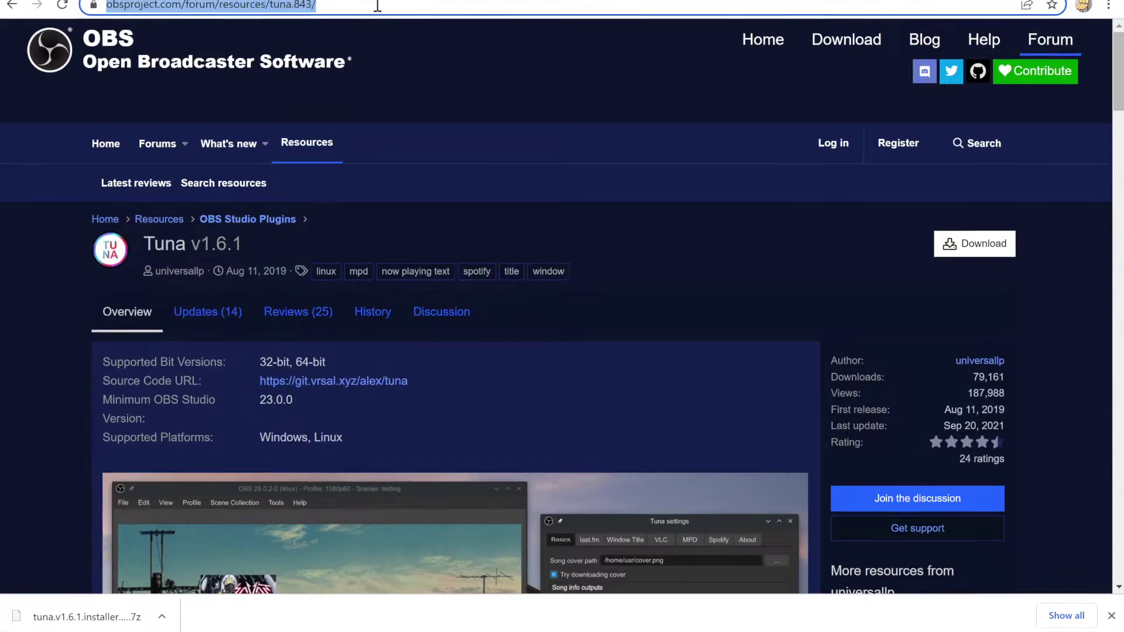
Step: Search Google for "7zip installer" and open the 7-zip.org download page from the results
{"action": "left_click", "coordinate": [377, 41]}
{"action": "type", "text": "7"}
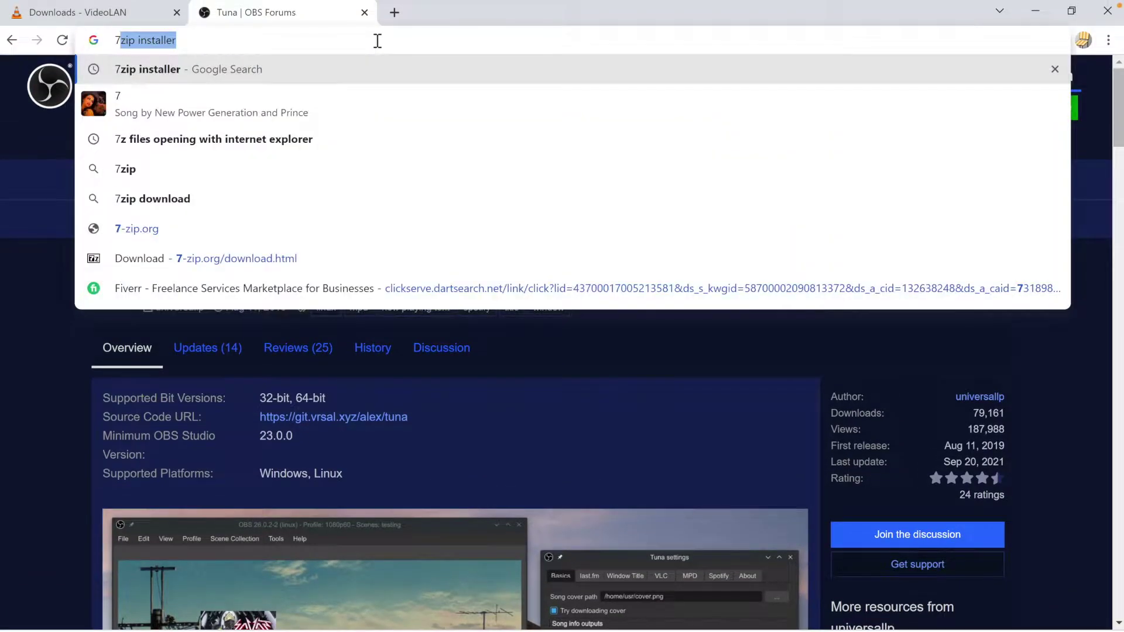
{"action": "key", "text": "Return"}
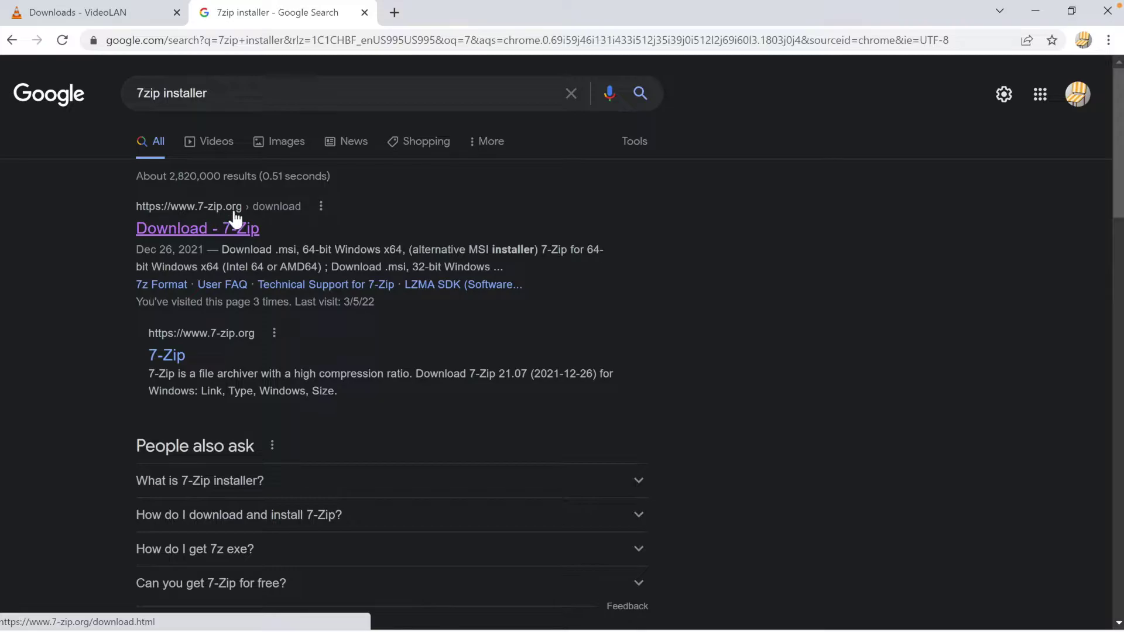
{"action": "left_click", "coordinate": [190, 233]}
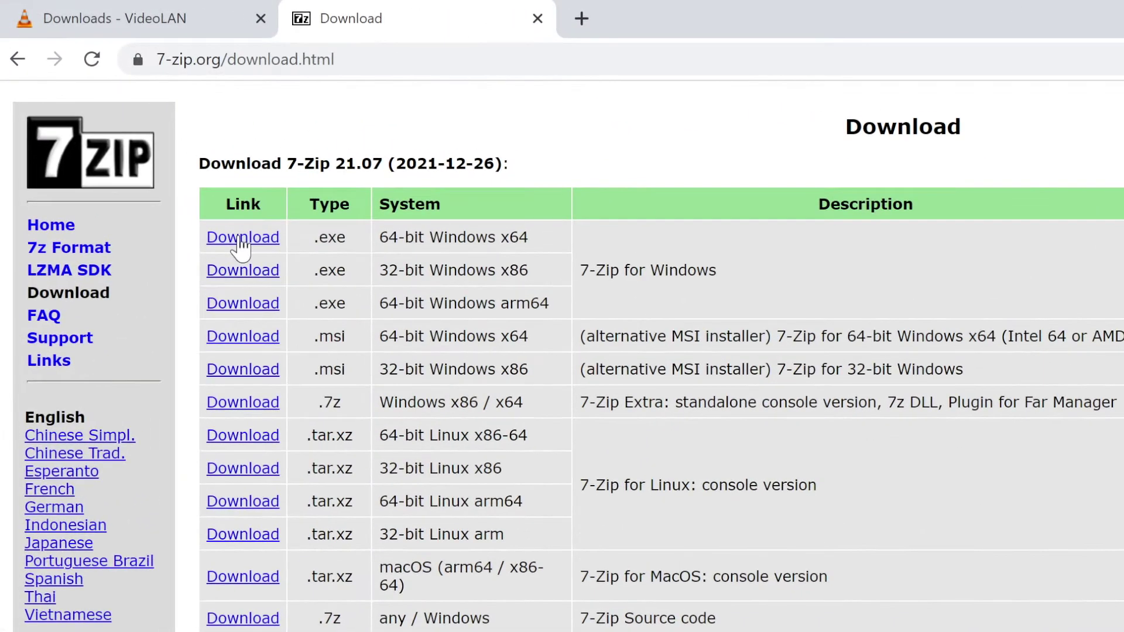
Step: Download the 64-bit Windows x64 .exe of 7-Zip 21.07 and install it to C:\Program Files\7-Zip\
{"action": "left_click", "coordinate": [241, 240]}
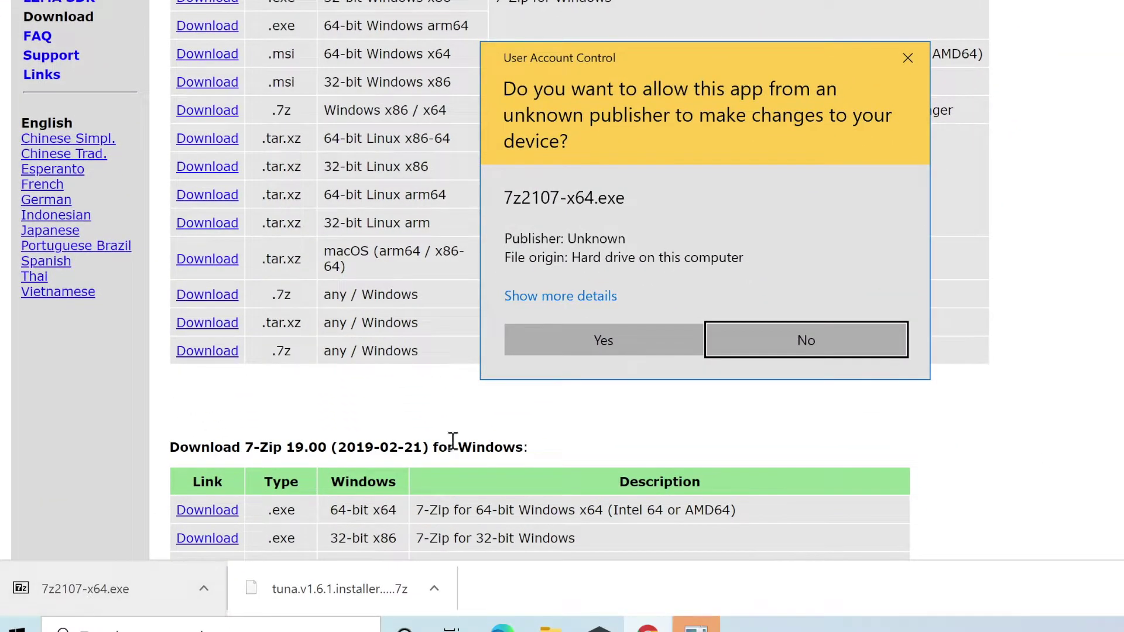
{"action": "left_click", "coordinate": [574, 339]}
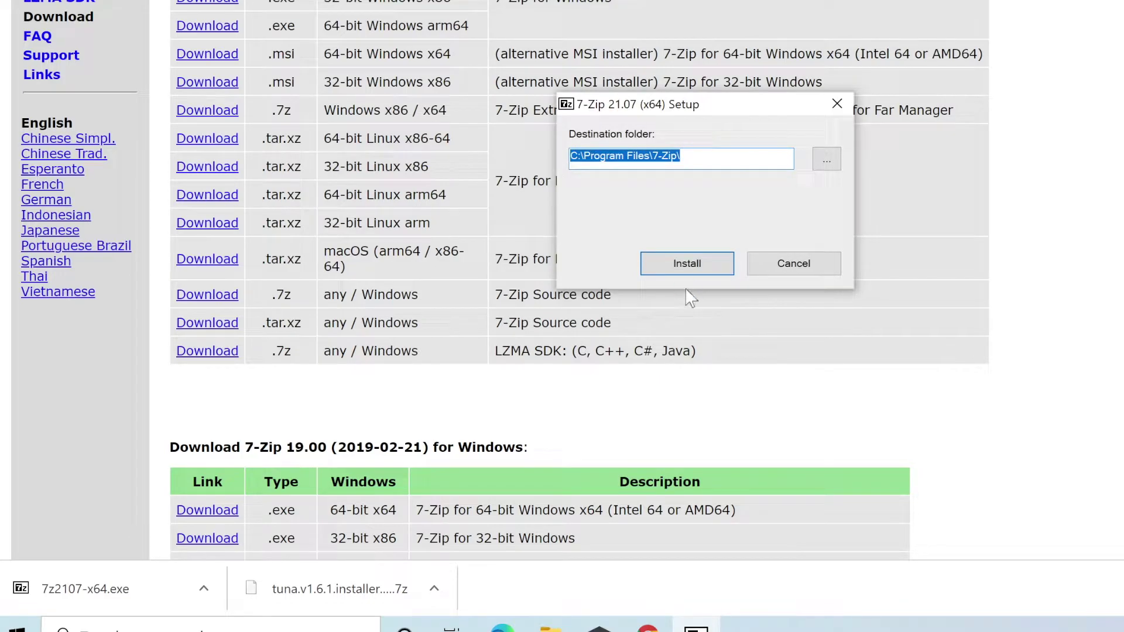
{"action": "left_click", "coordinate": [689, 271]}
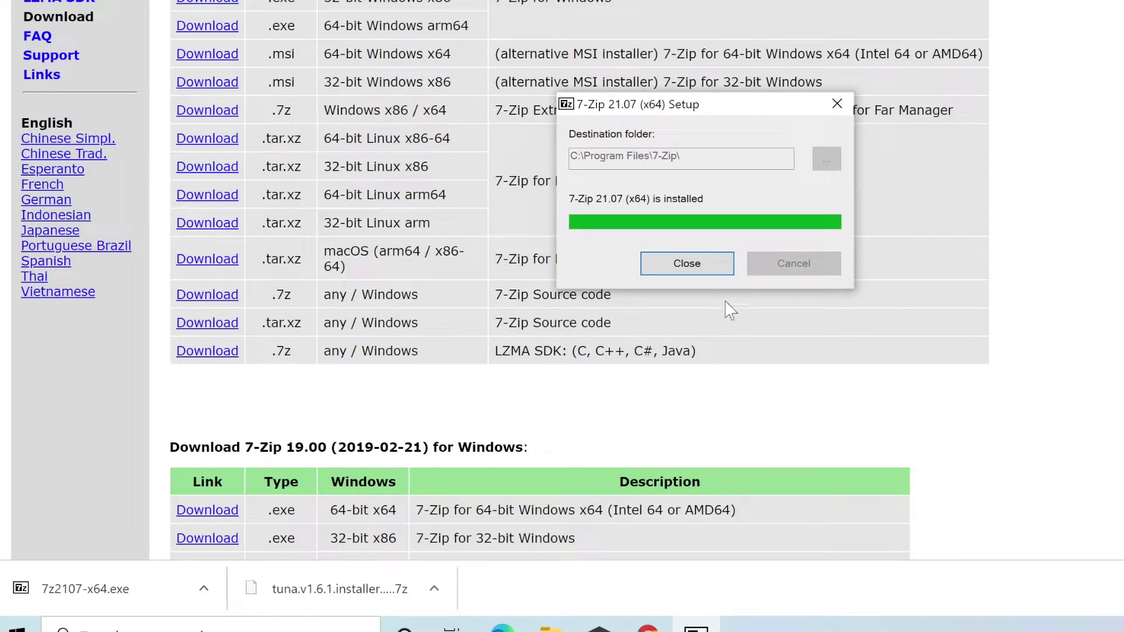
{"action": "left_click", "coordinate": [702, 273]}
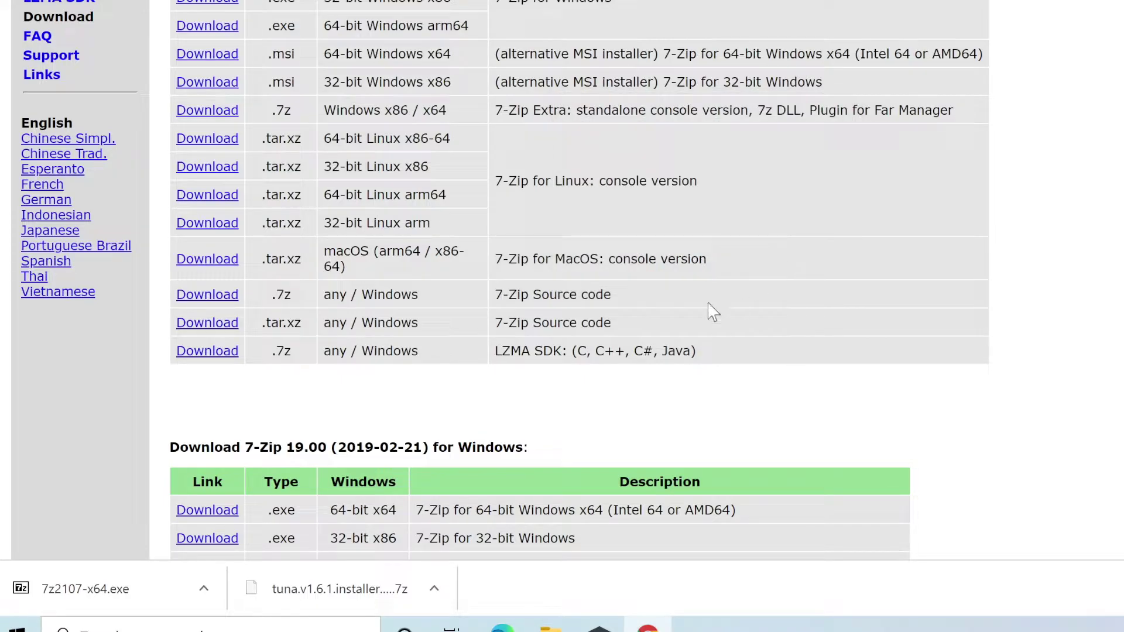
Step: In File Explorer, extract tuna.v1.6.1.installer.windows.7z directly into the Downloads folder with 7-Zip
{"action": "left_click", "coordinate": [550, 625]}
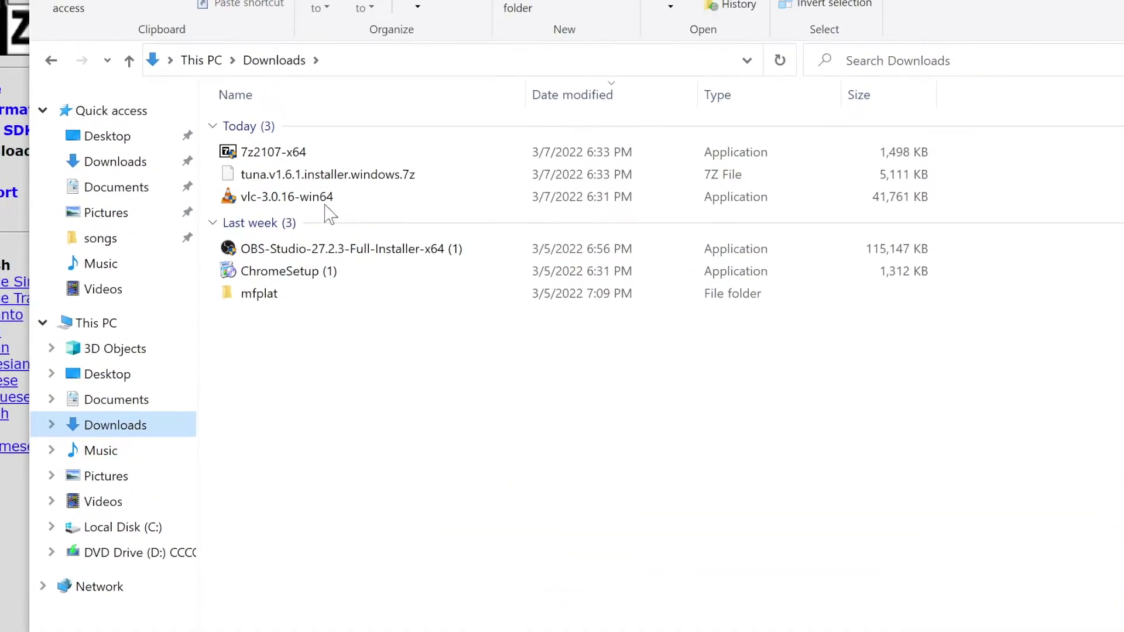
{"action": "left_click", "coordinate": [286, 239]}
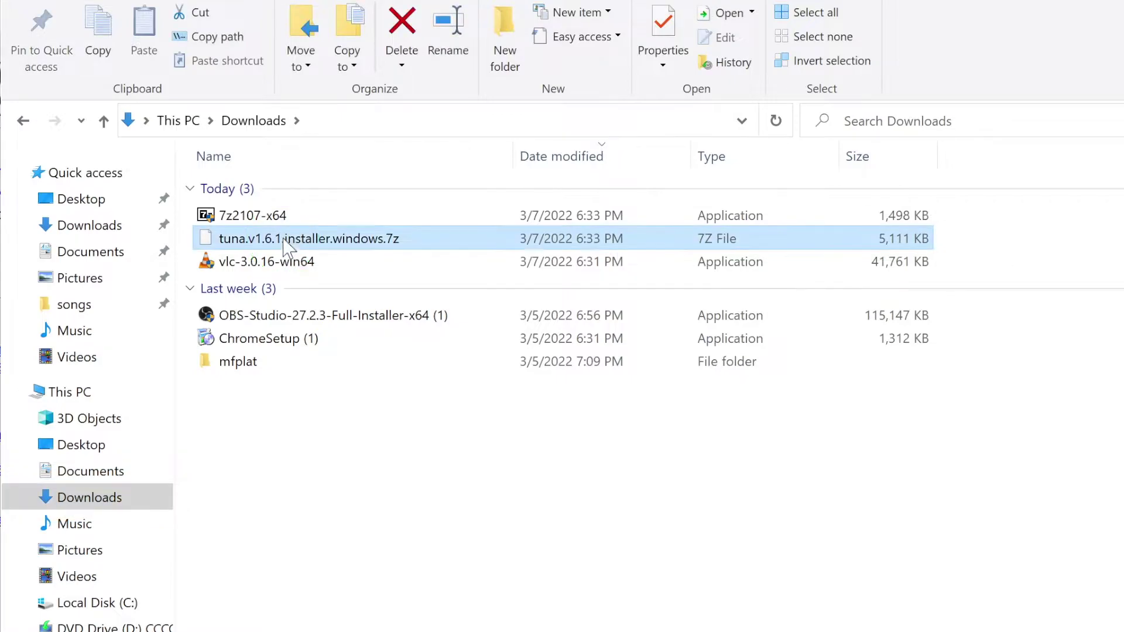
{"action": "right_click", "coordinate": [285, 239]}
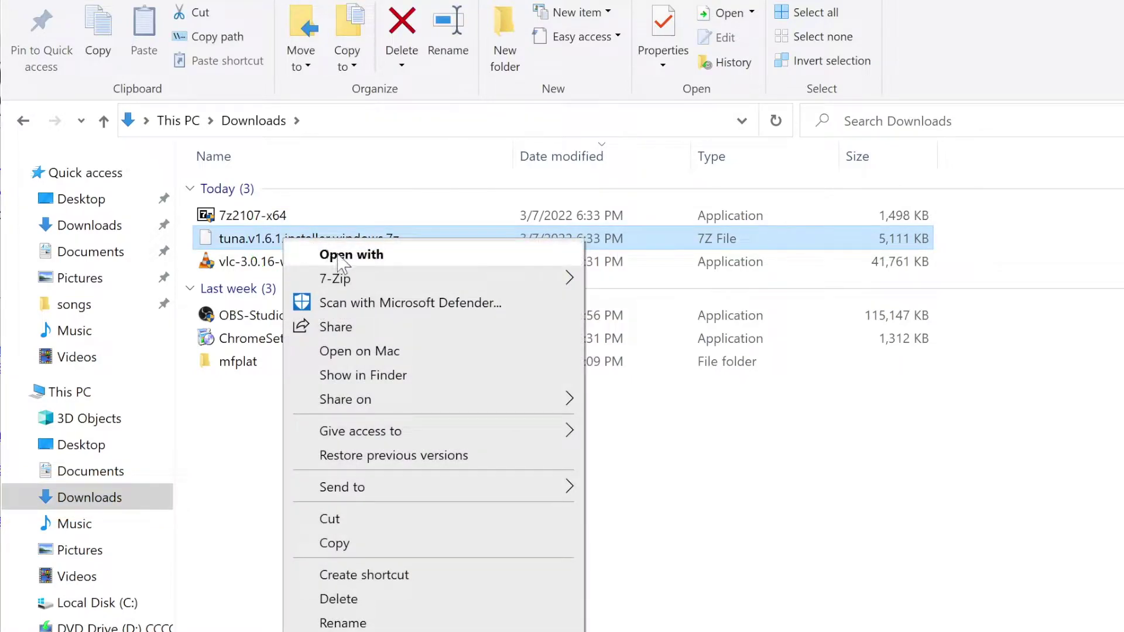
{"action": "mouse_move", "coordinate": [346, 287]}
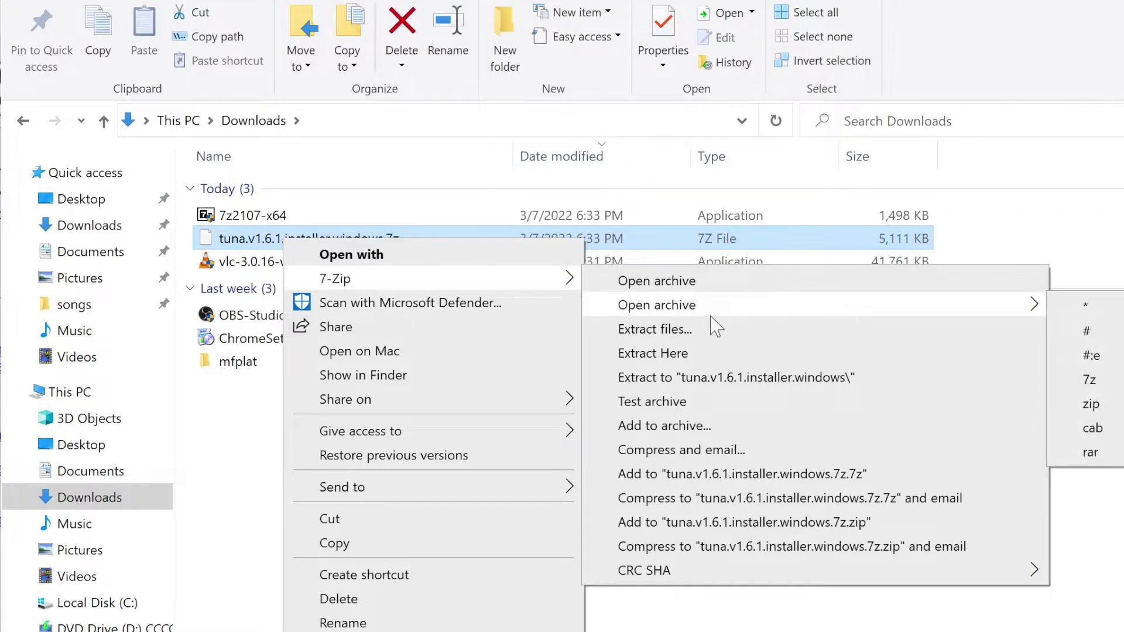
{"action": "left_click", "coordinate": [650, 354]}
{"action": "left_click", "coordinate": [316, 423]}
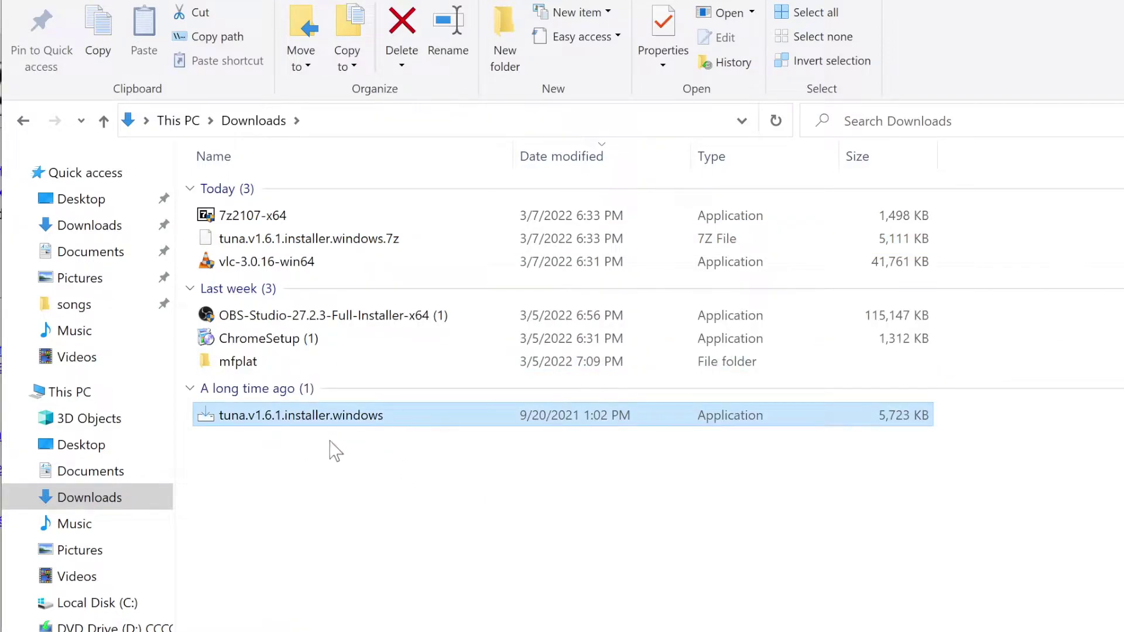
Step: Run the extracted tuna.v1.6.1.installer.windows application, allow it to make changes and complete the Tuna 1.6.1 setup
{"action": "double_click", "coordinate": [289, 419]}
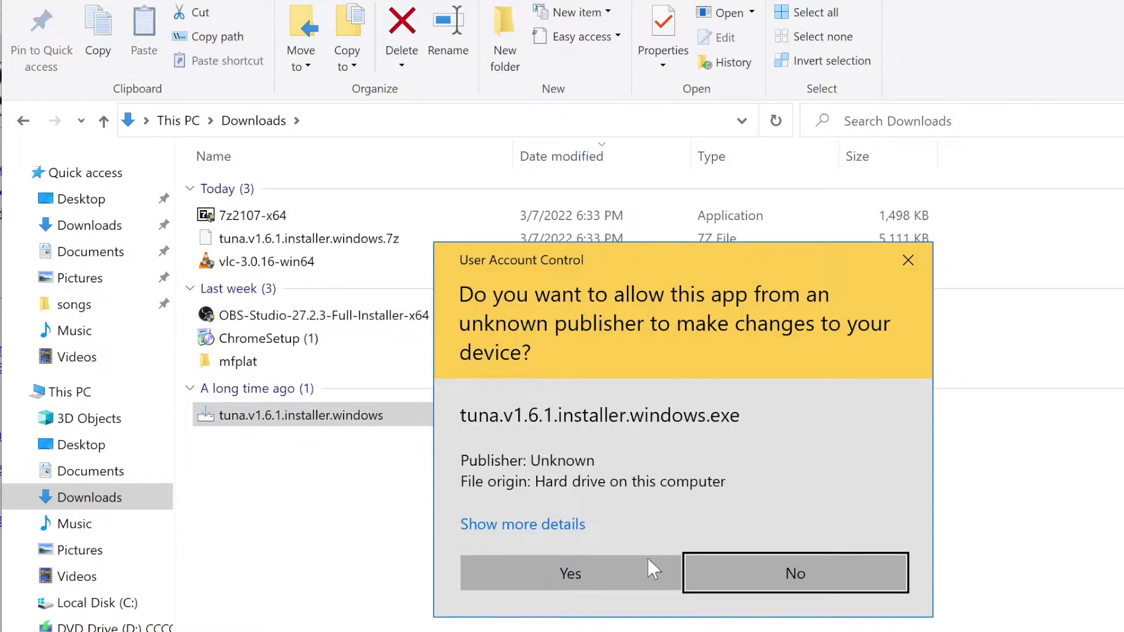
{"action": "left_click", "coordinate": [596, 564]}
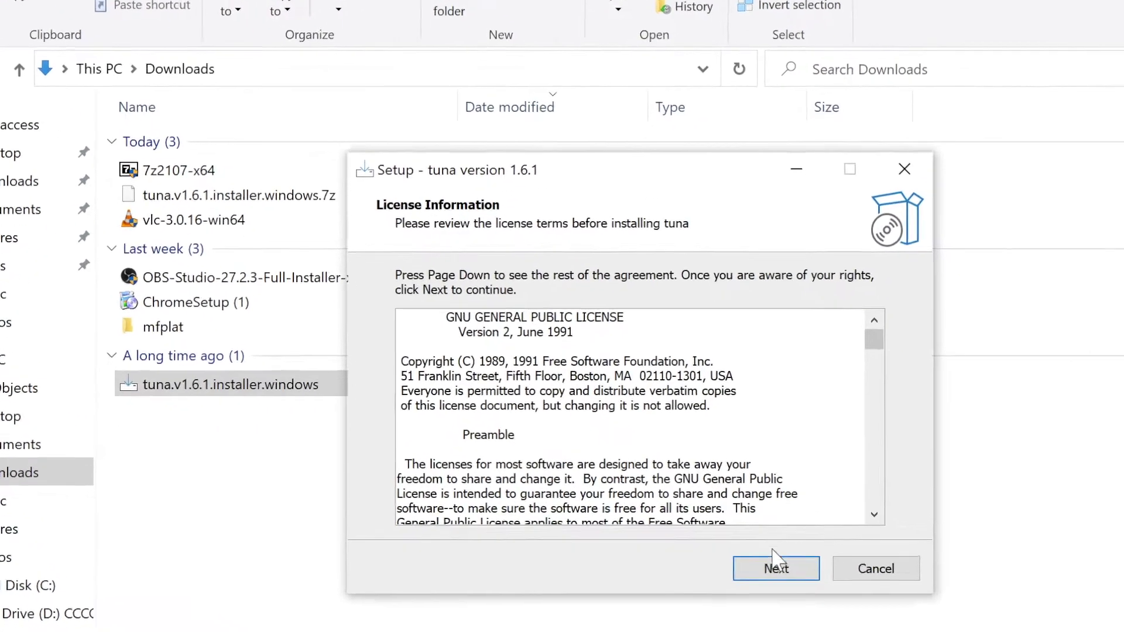
{"action": "left_click", "coordinate": [776, 568]}
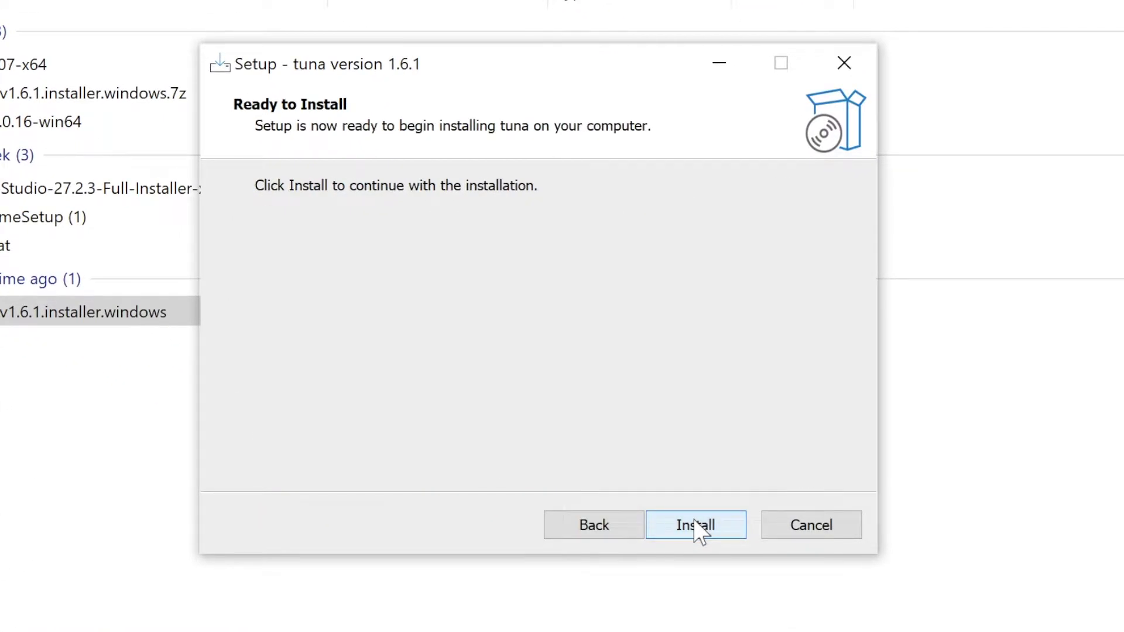
{"action": "left_click", "coordinate": [694, 518]}
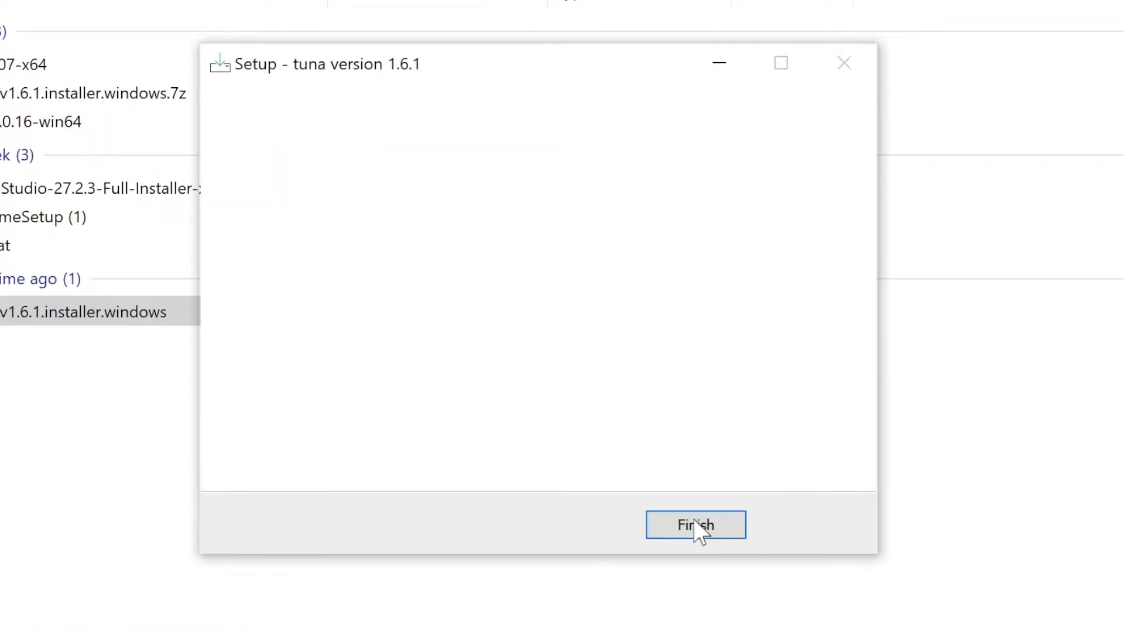
{"action": "left_click", "coordinate": [696, 525]}
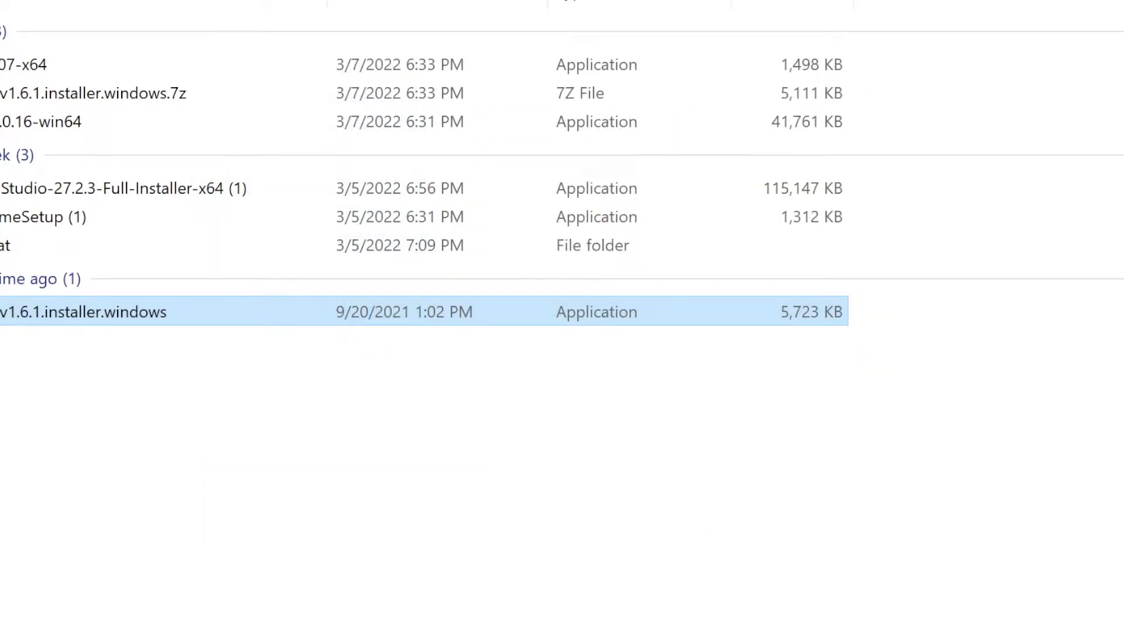
Step: Close the File Explorer and browser windows, and launch OBS Studio with its preview enabled
{"action": "left_click", "coordinate": [907, 24]}
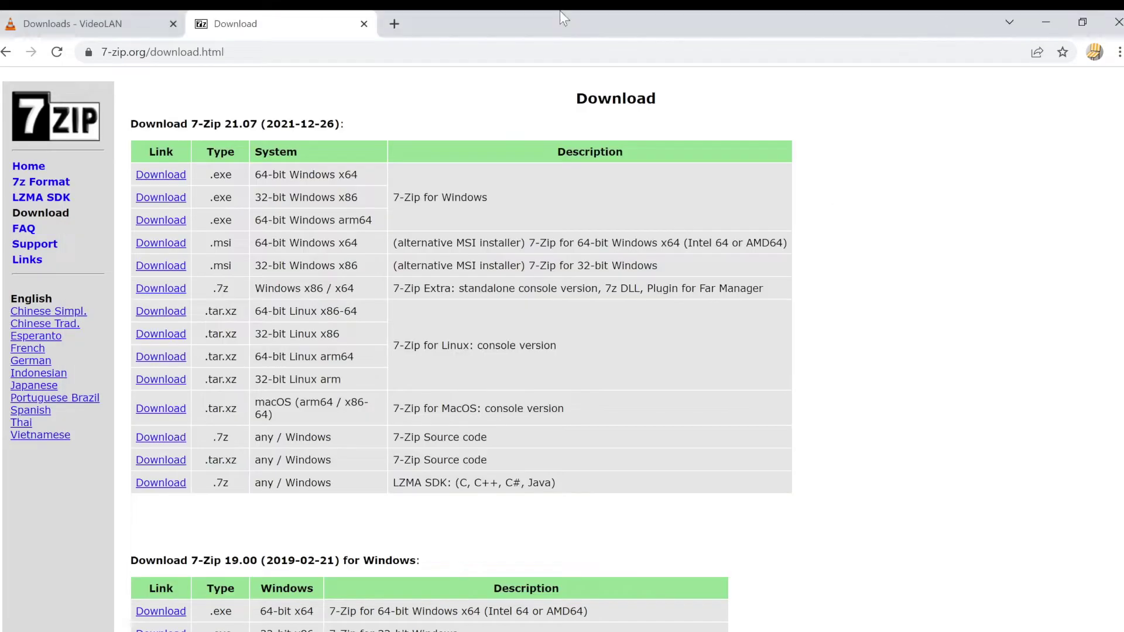
{"action": "left_click", "coordinate": [1117, 24]}
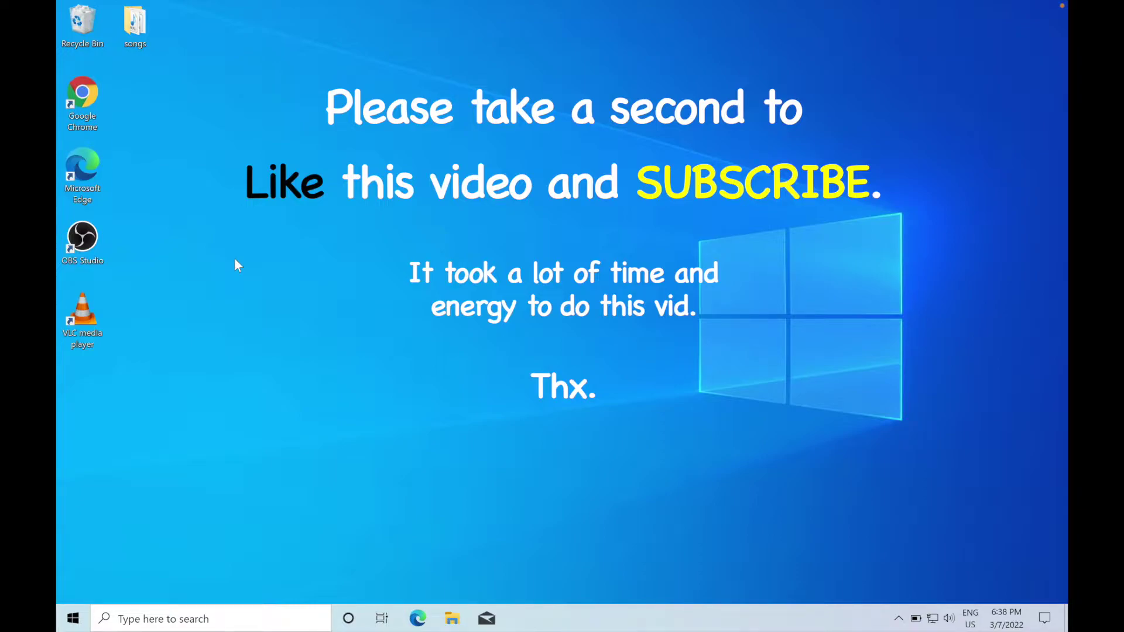
{"action": "double_click", "coordinate": [84, 242]}
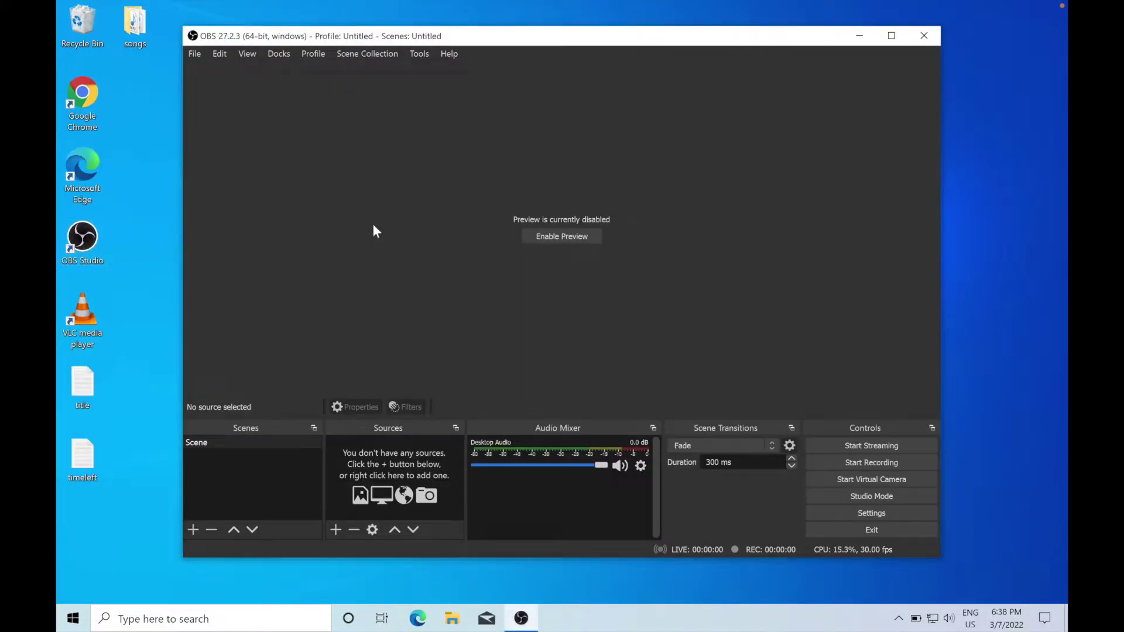
{"action": "left_click", "coordinate": [564, 237]}
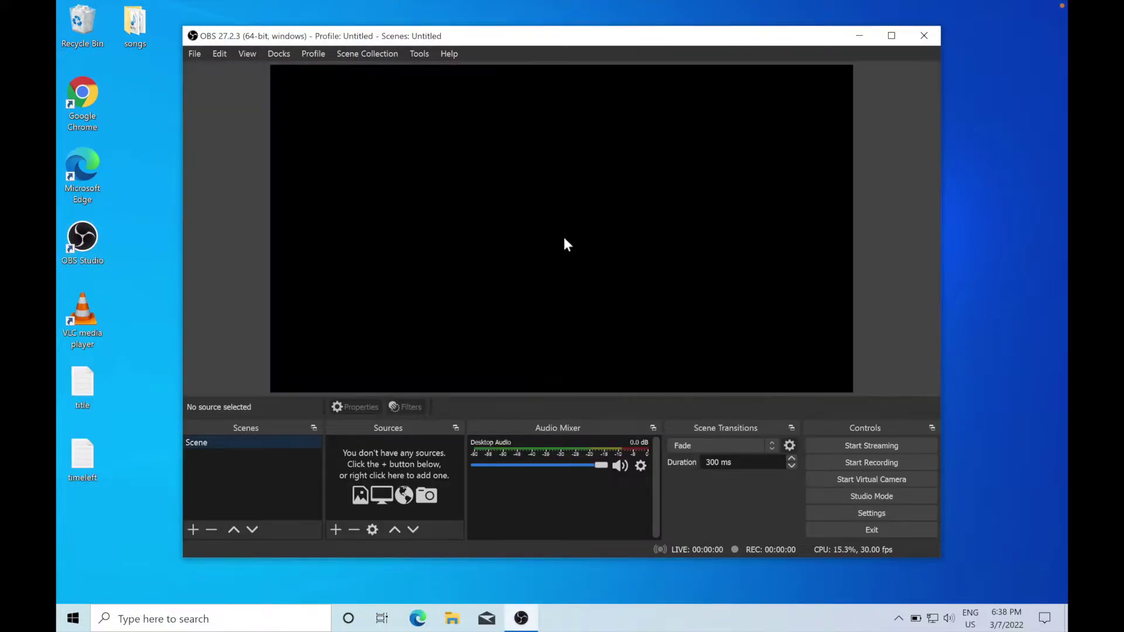
Step: Rename the existing scene as "Chill stream"
{"action": "right_click", "coordinate": [215, 444]}
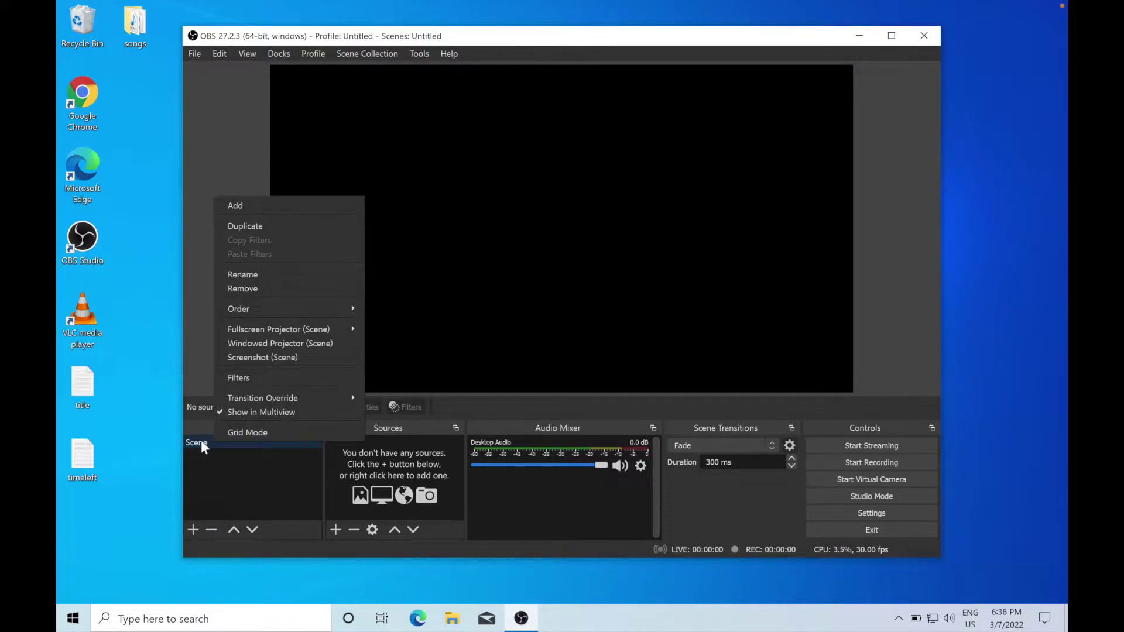
{"action": "left_click", "coordinate": [242, 275]}
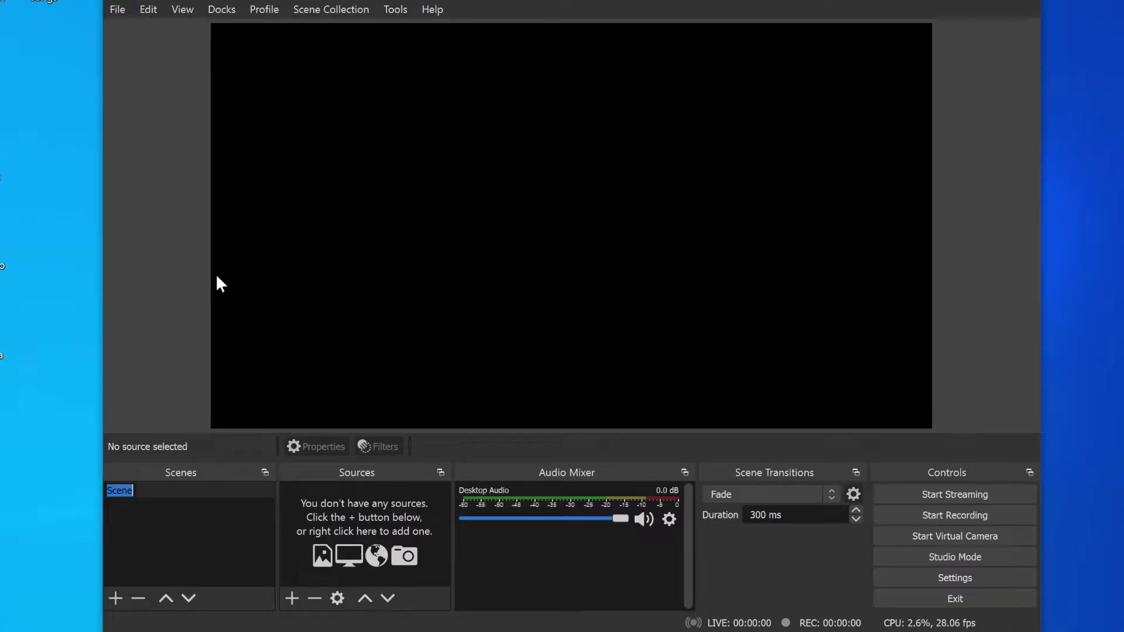
{"action": "type", "text": "Chill stream"}
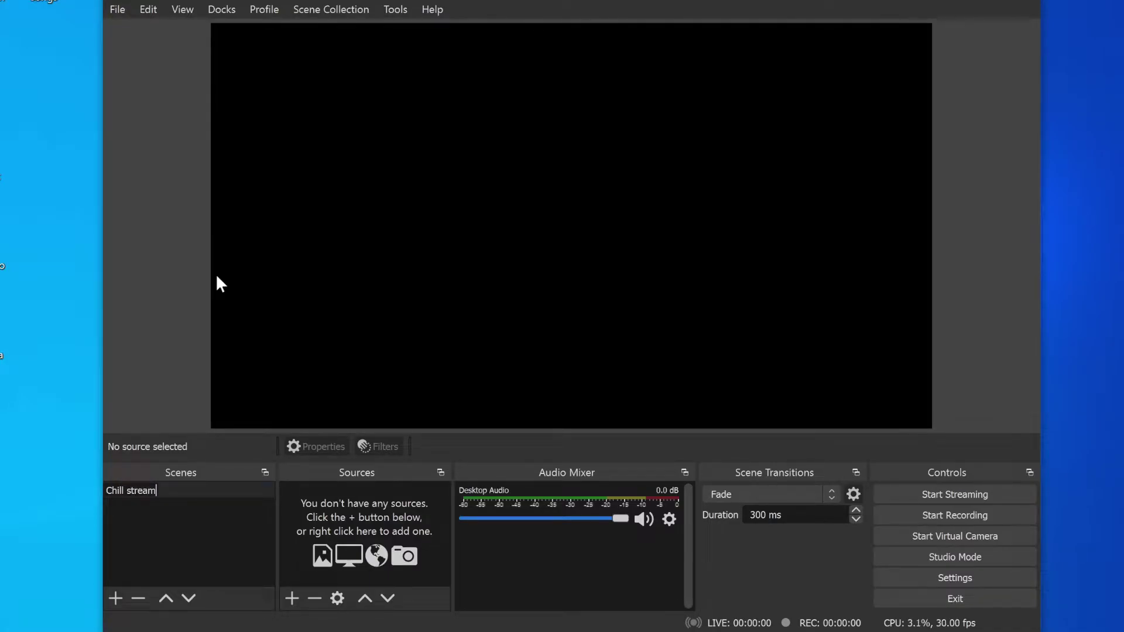
{"action": "key", "text": "Return"}
Step: Add a new visible VLC Video Source named "SONGS" to the Chill stream scene
{"action": "left_click", "coordinate": [303, 554]}
{"action": "left_click", "coordinate": [293, 596]}
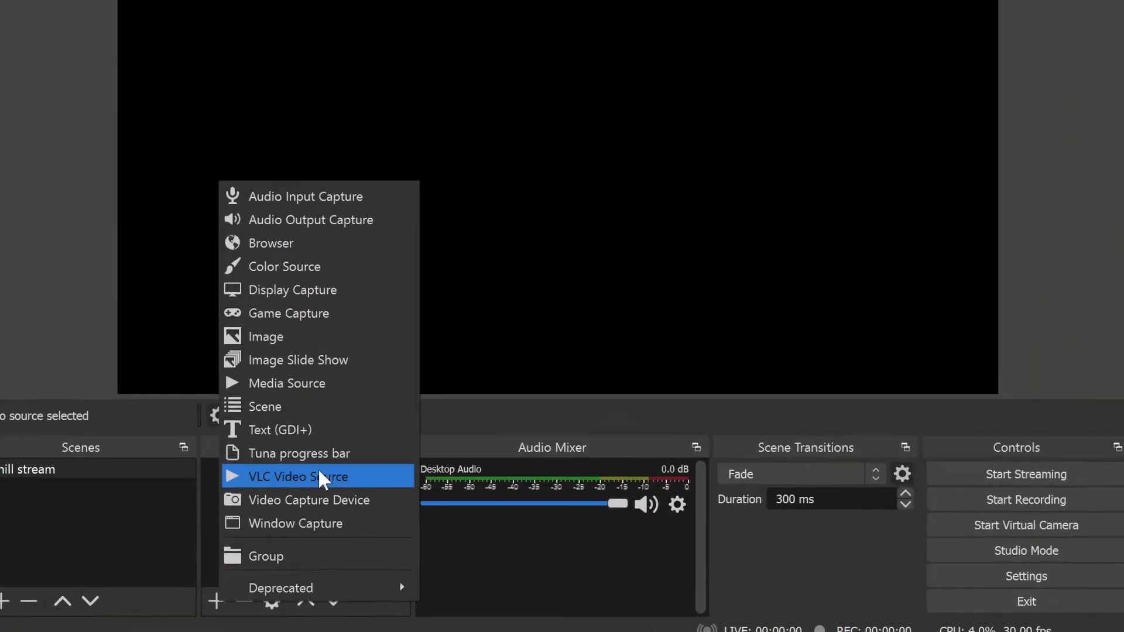
{"action": "left_click", "coordinate": [286, 460]}
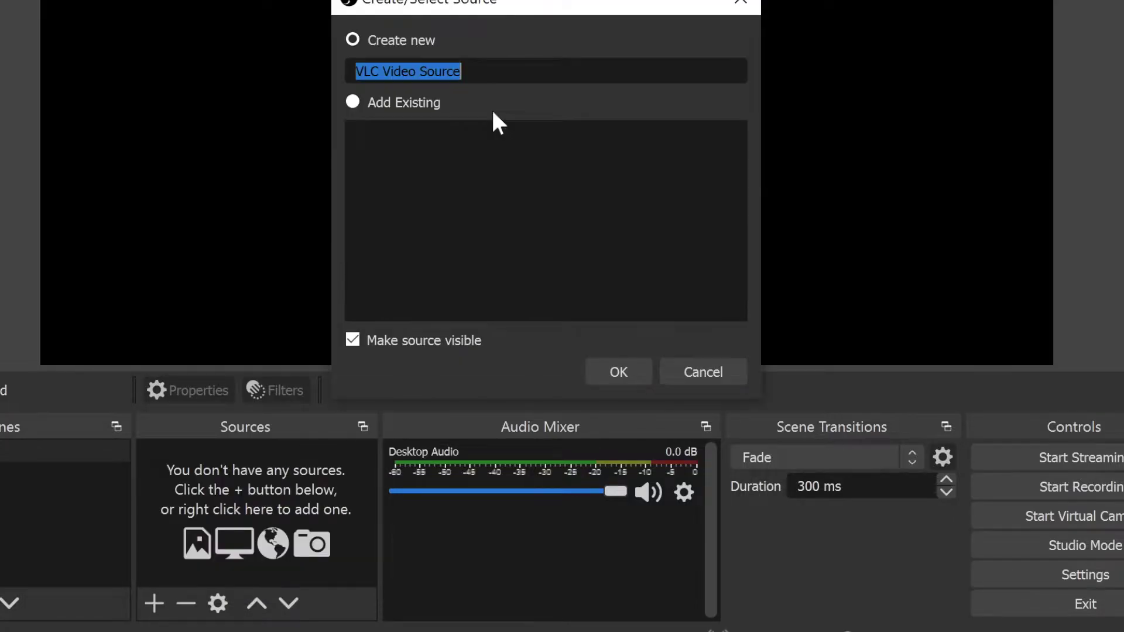
{"action": "type", "text": "SONGS"}
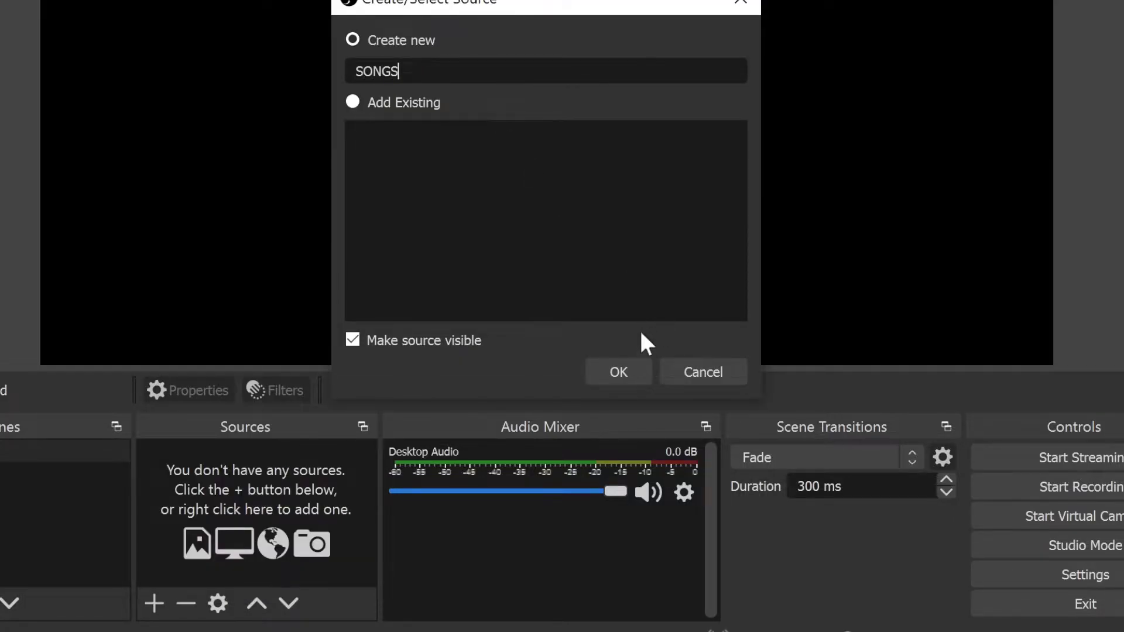
{"action": "left_click", "coordinate": [617, 371]}
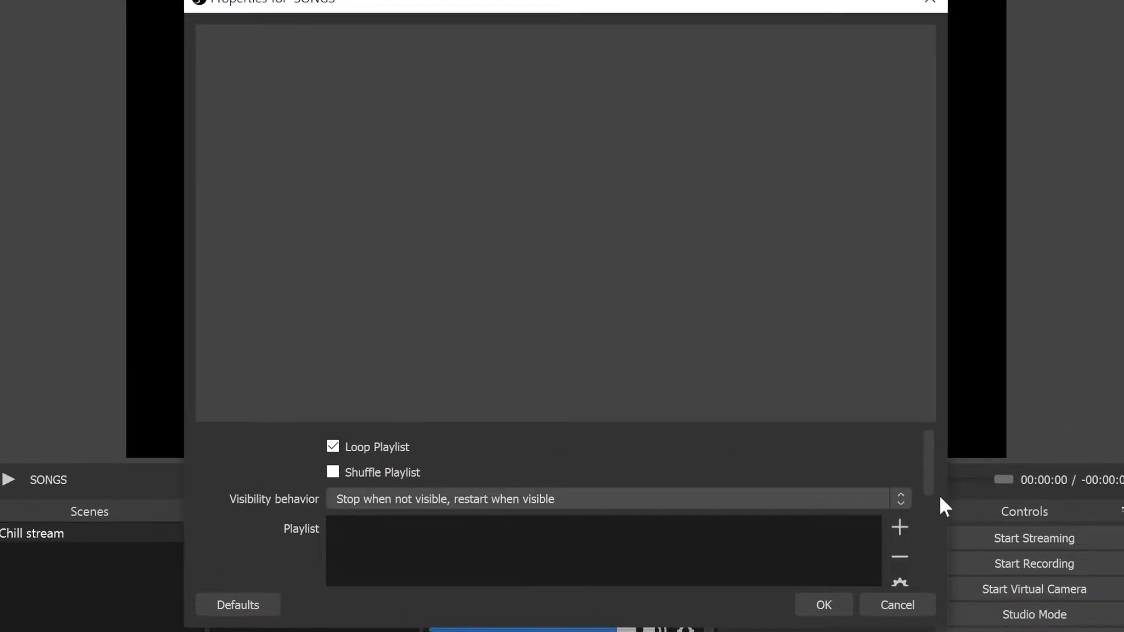
Step: Add the songs folder on the Desktop as a directory to the SONGS source's playlist
{"action": "left_click", "coordinate": [901, 530]}
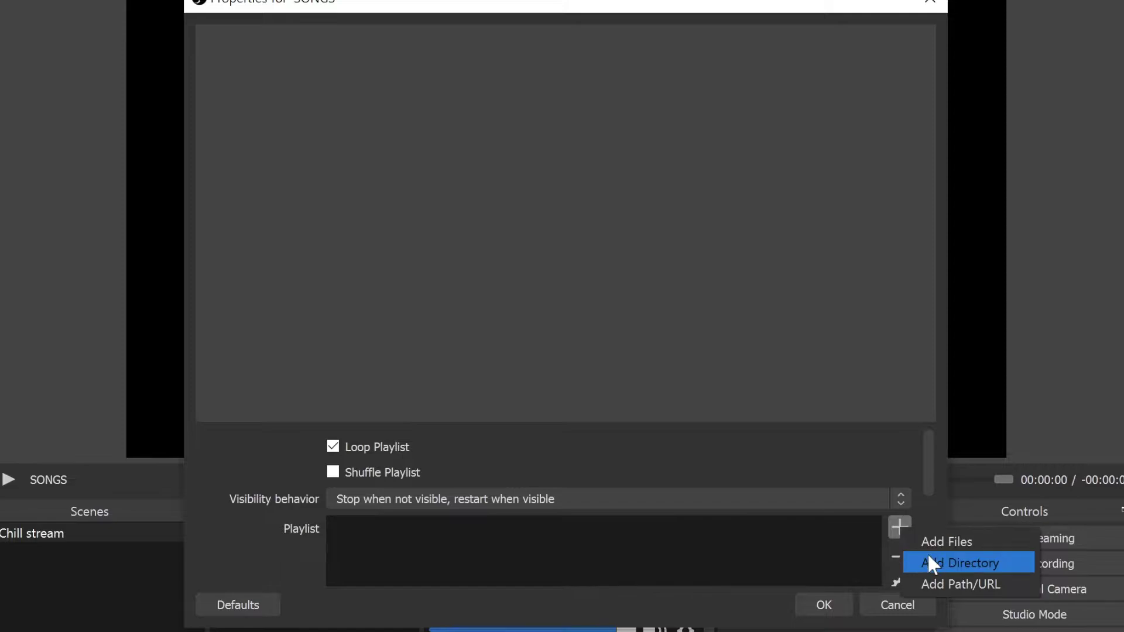
{"action": "left_click", "coordinate": [990, 563]}
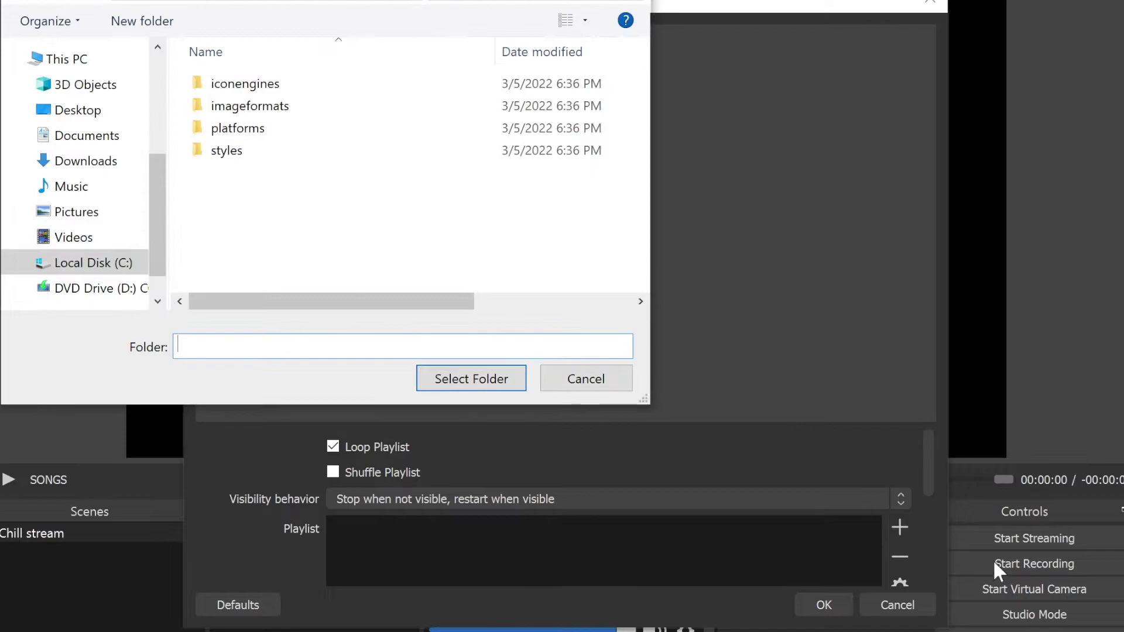
{"action": "left_click", "coordinate": [79, 108]}
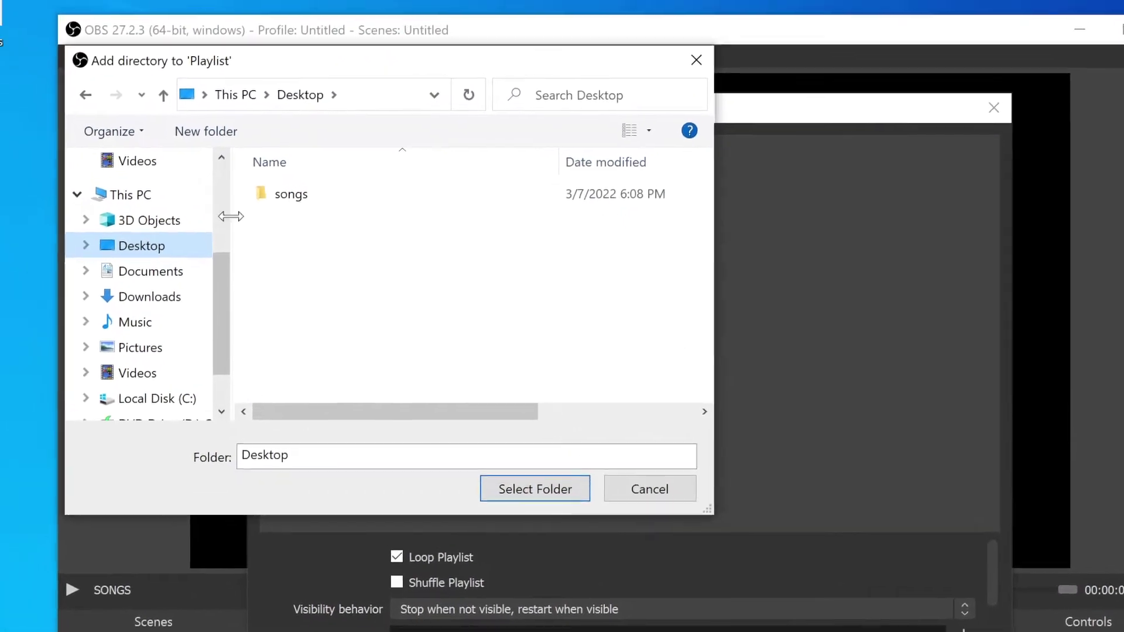
{"action": "left_click", "coordinate": [321, 212]}
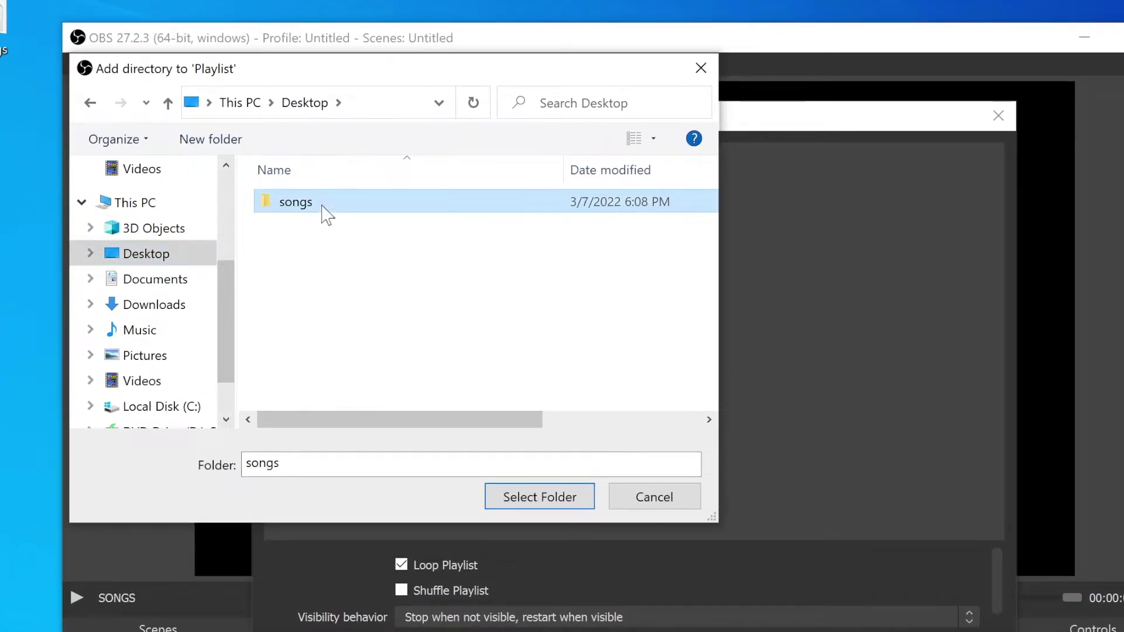
{"action": "left_click", "coordinate": [517, 496]}
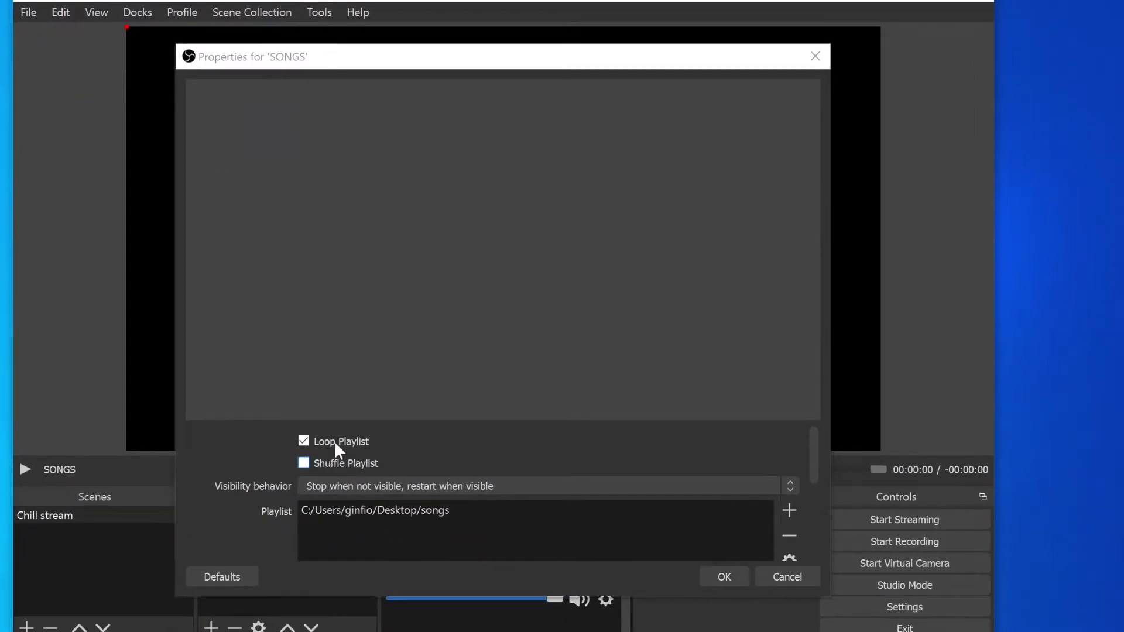
Step: Set the SONGS playlist to loop and shuffle, accept its properties, and lower its mixer volume to about -23.5 dB
{"action": "left_click", "coordinate": [348, 442]}
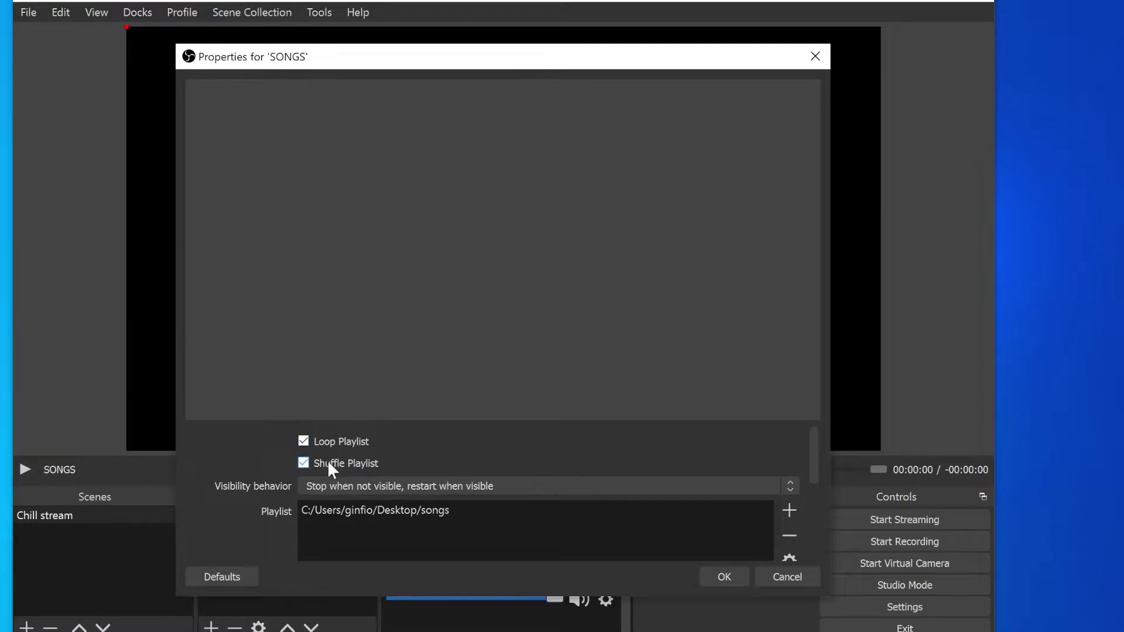
{"action": "left_click", "coordinate": [342, 410]}
{"action": "left_click", "coordinate": [333, 512]}
{"action": "left_click", "coordinate": [724, 576]}
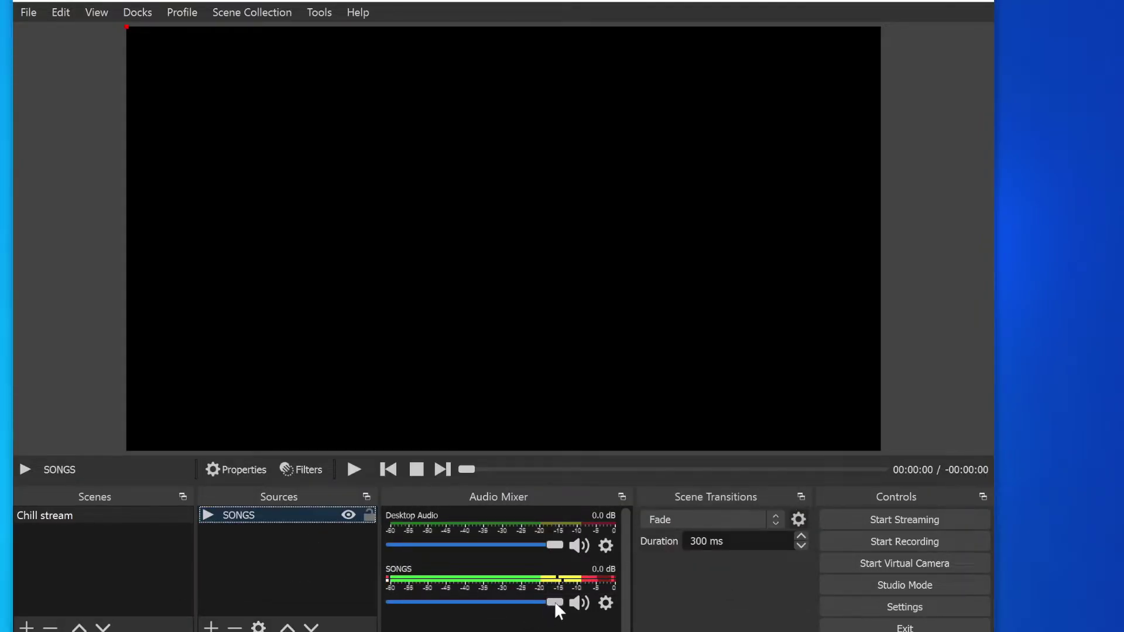
{"action": "left_click_drag", "start_coordinate": [554, 602], "coordinate": [442, 602]}
{"action": "left_click", "coordinate": [335, 159]}
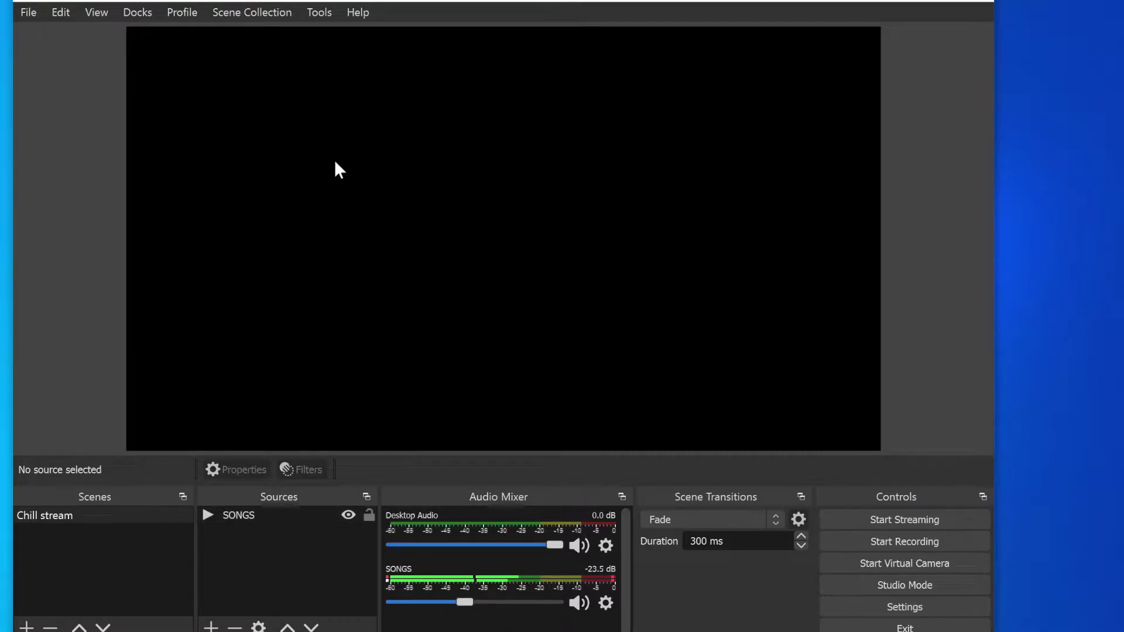
Step: Open the VLC section of the Tuna settings and select Chill stream as the scene
{"action": "left_click", "coordinate": [318, 13]}
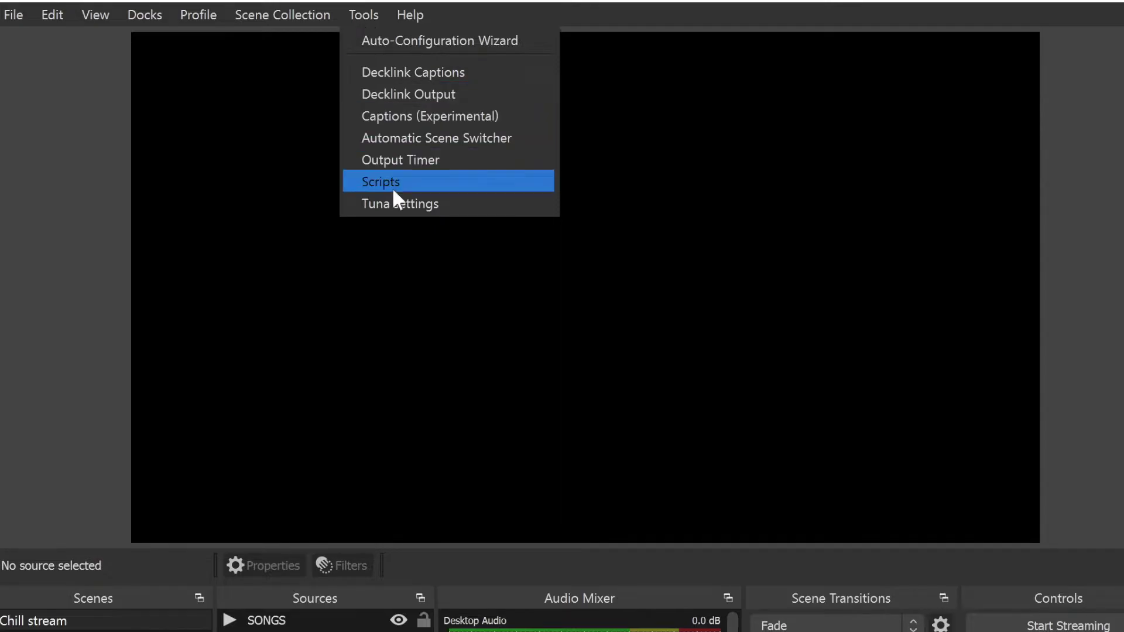
{"action": "left_click", "coordinate": [390, 204]}
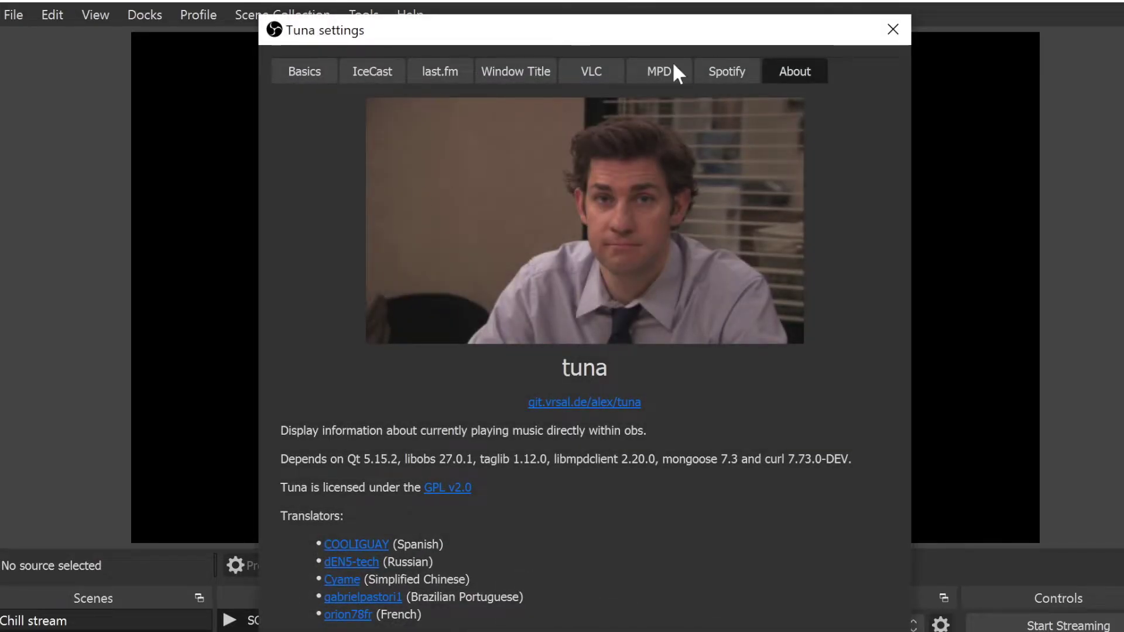
{"action": "left_click", "coordinate": [593, 70]}
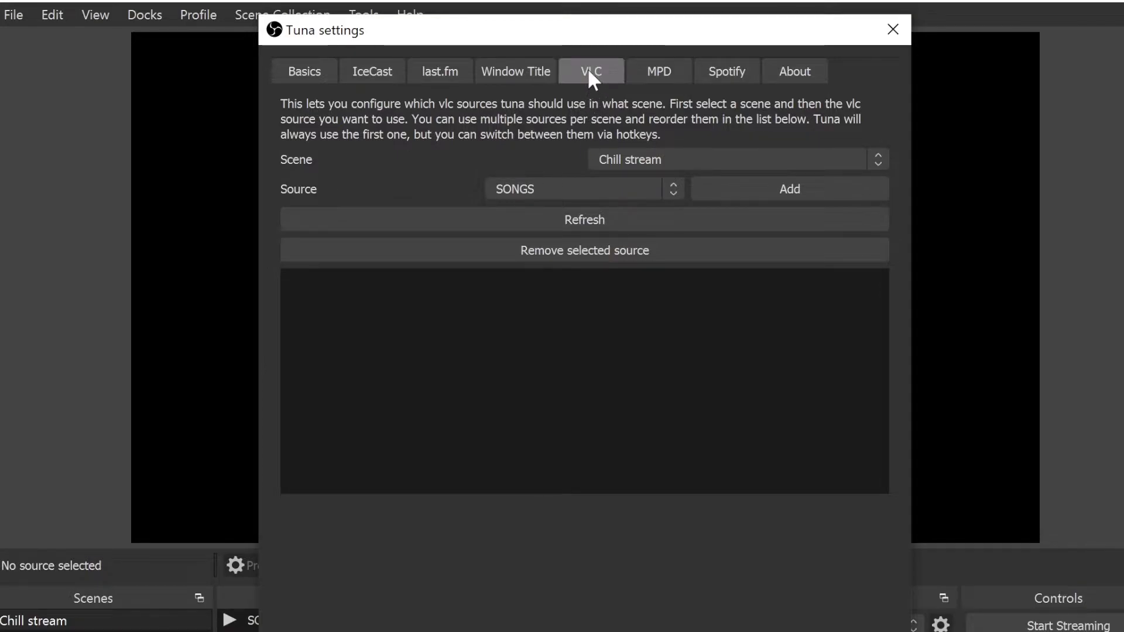
{"action": "left_click", "coordinate": [640, 161]}
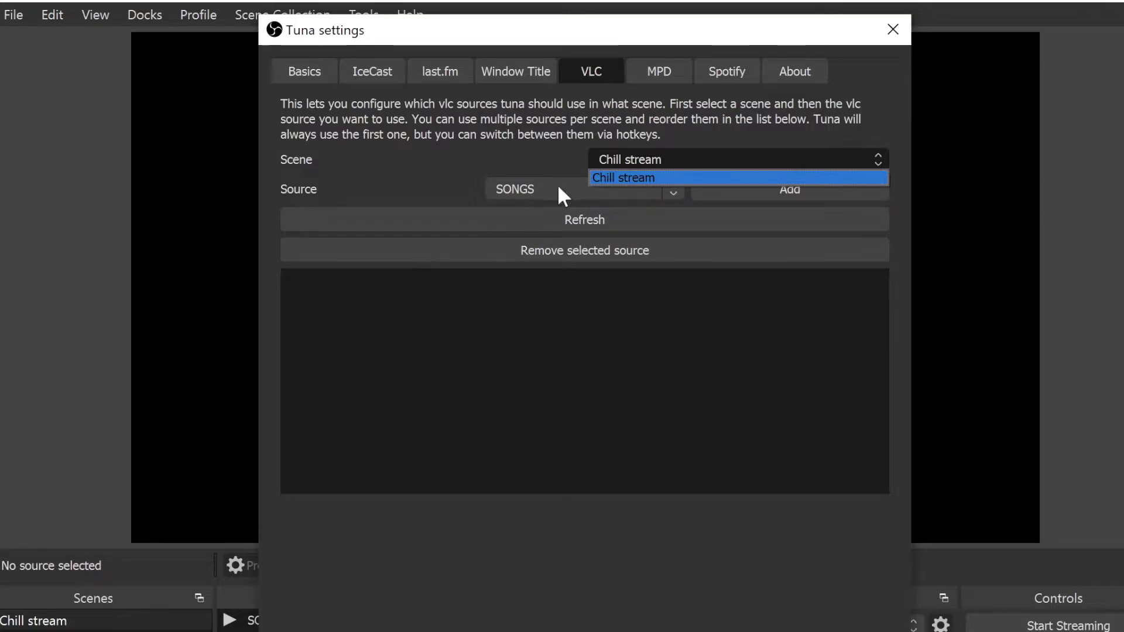
{"action": "left_click", "coordinate": [613, 176]}
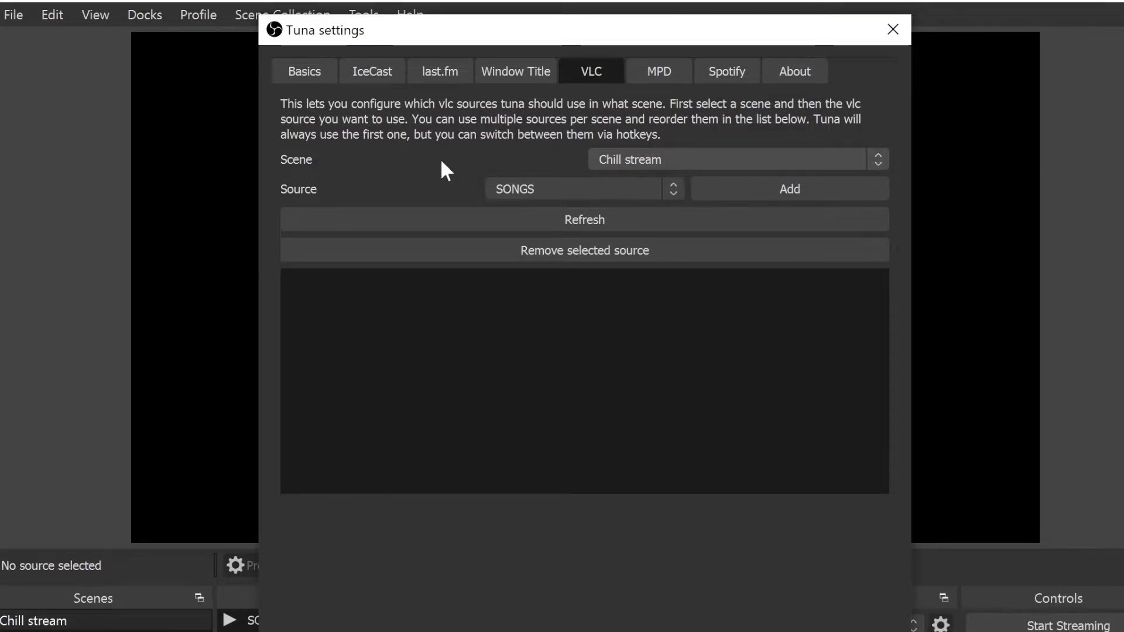
{"action": "left_click", "coordinate": [660, 159]}
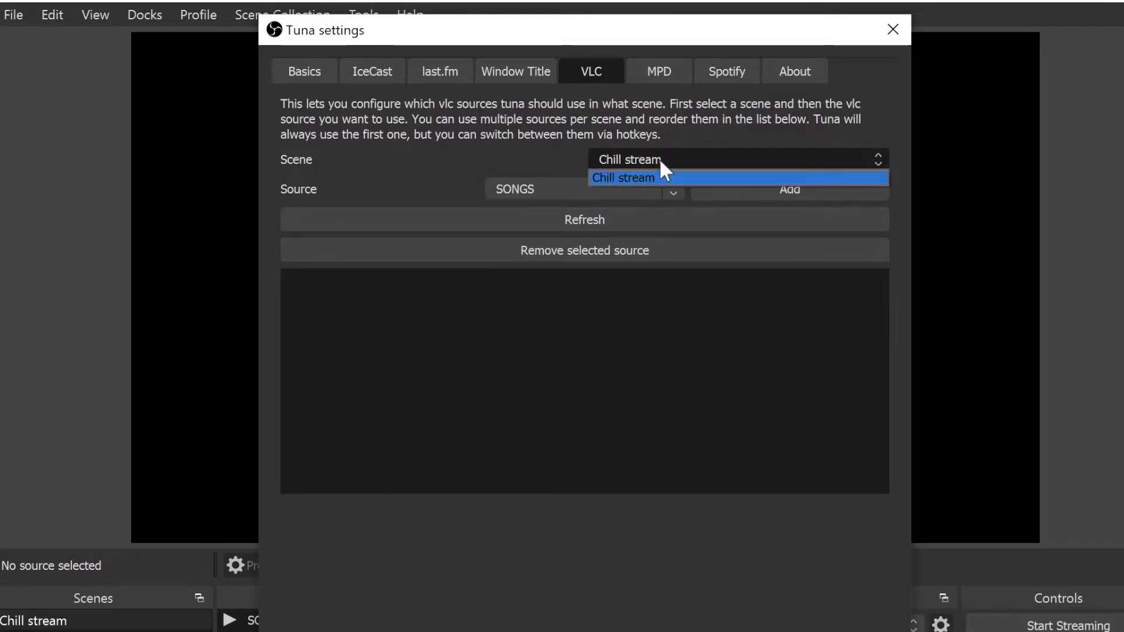
{"action": "left_click", "coordinate": [611, 176]}
Step: Add SONGS as Tuna's VLC source for the Chill stream scene, dismiss the plugin message and apply the settings
{"action": "left_click", "coordinate": [557, 187]}
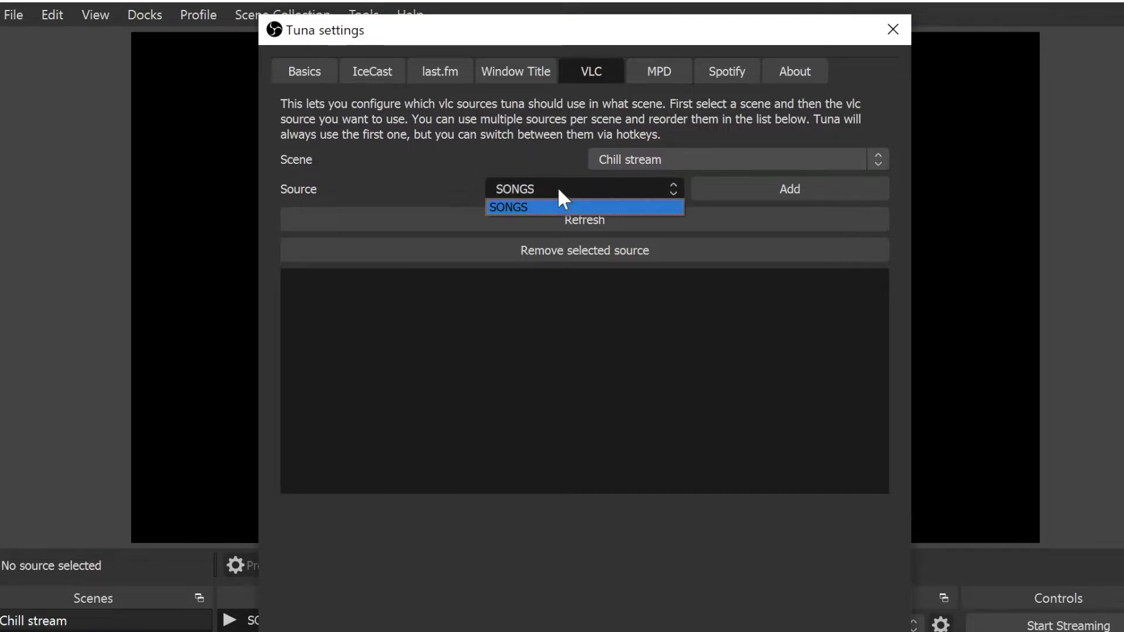
{"action": "left_click", "coordinate": [523, 205]}
{"action": "left_click", "coordinate": [783, 190]}
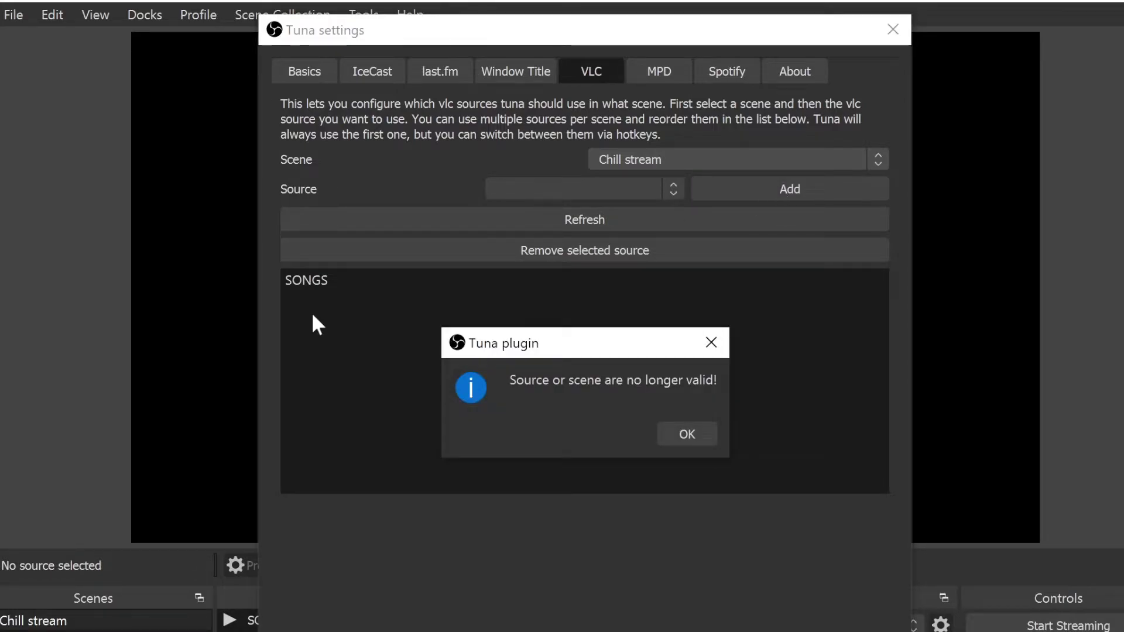
{"action": "left_click", "coordinate": [683, 431]}
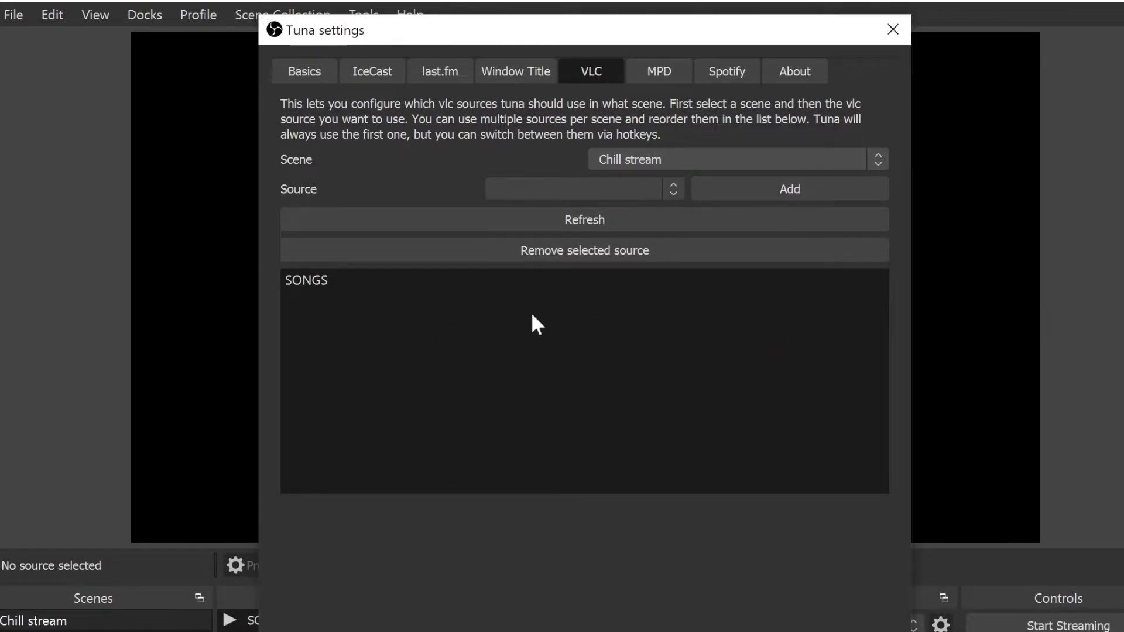
{"action": "left_click", "coordinate": [315, 289]}
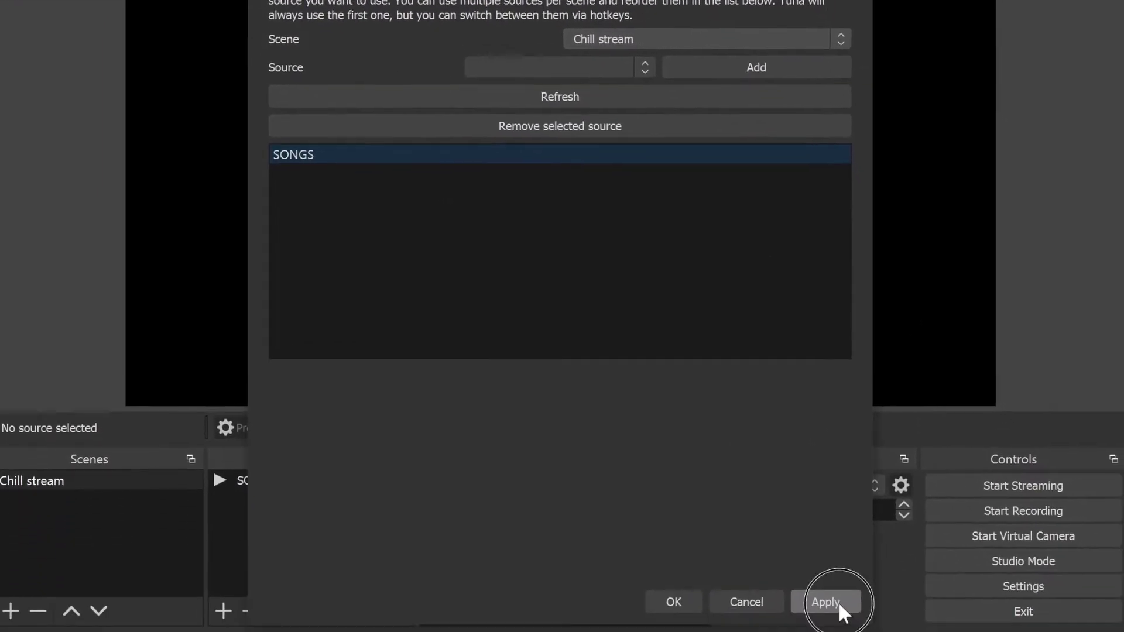
{"action": "left_click", "coordinate": [841, 600]}
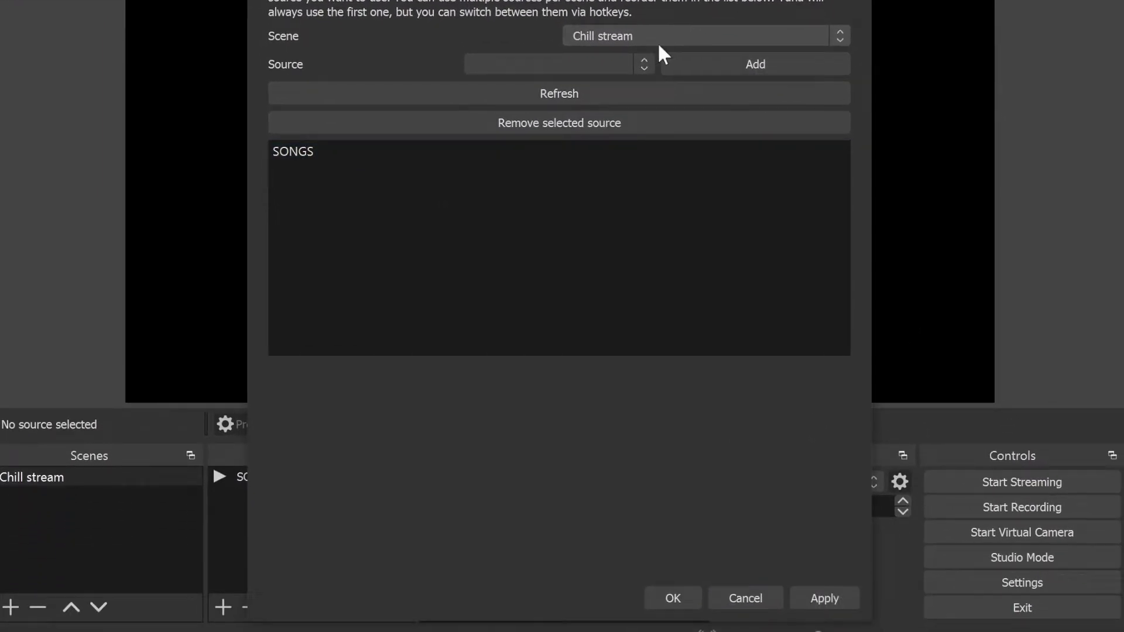